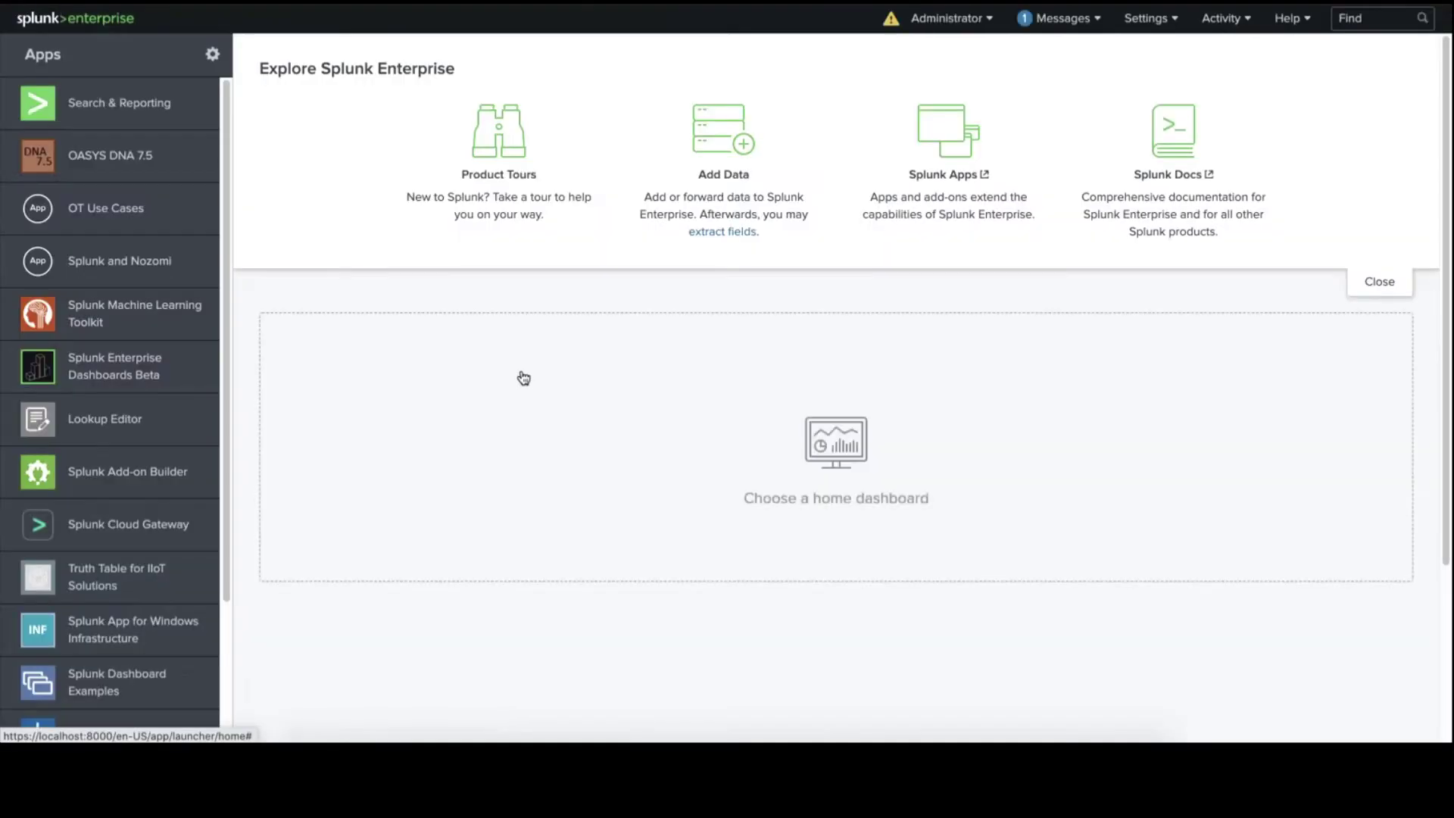
Open the Manage Apps page, which lists the 84 installed apps.
click(225, 63)
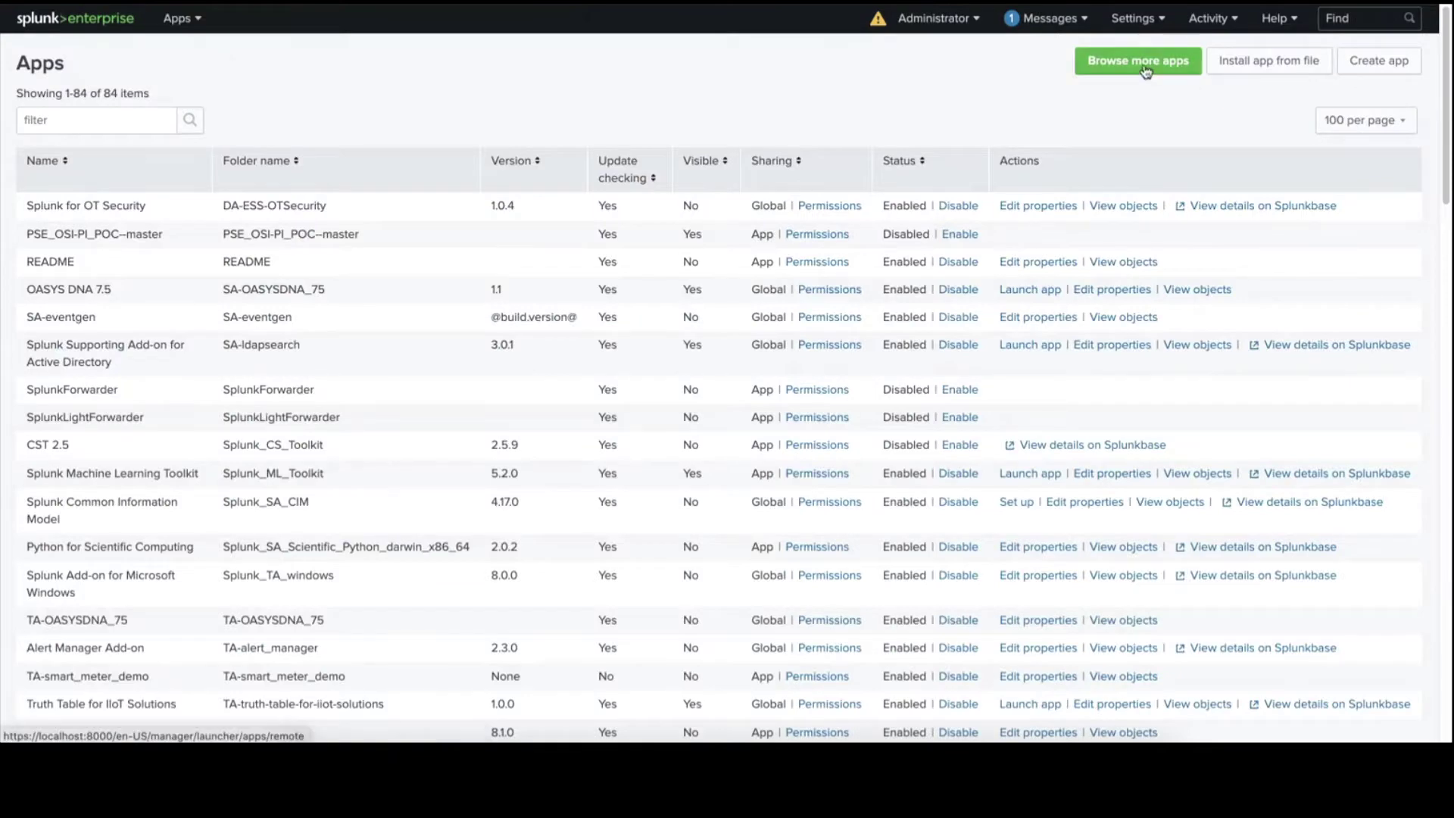
Search the Browse More Apps catalogue for 'nozomi' to find the Nozomi Networks Add-on.
click(1145, 68)
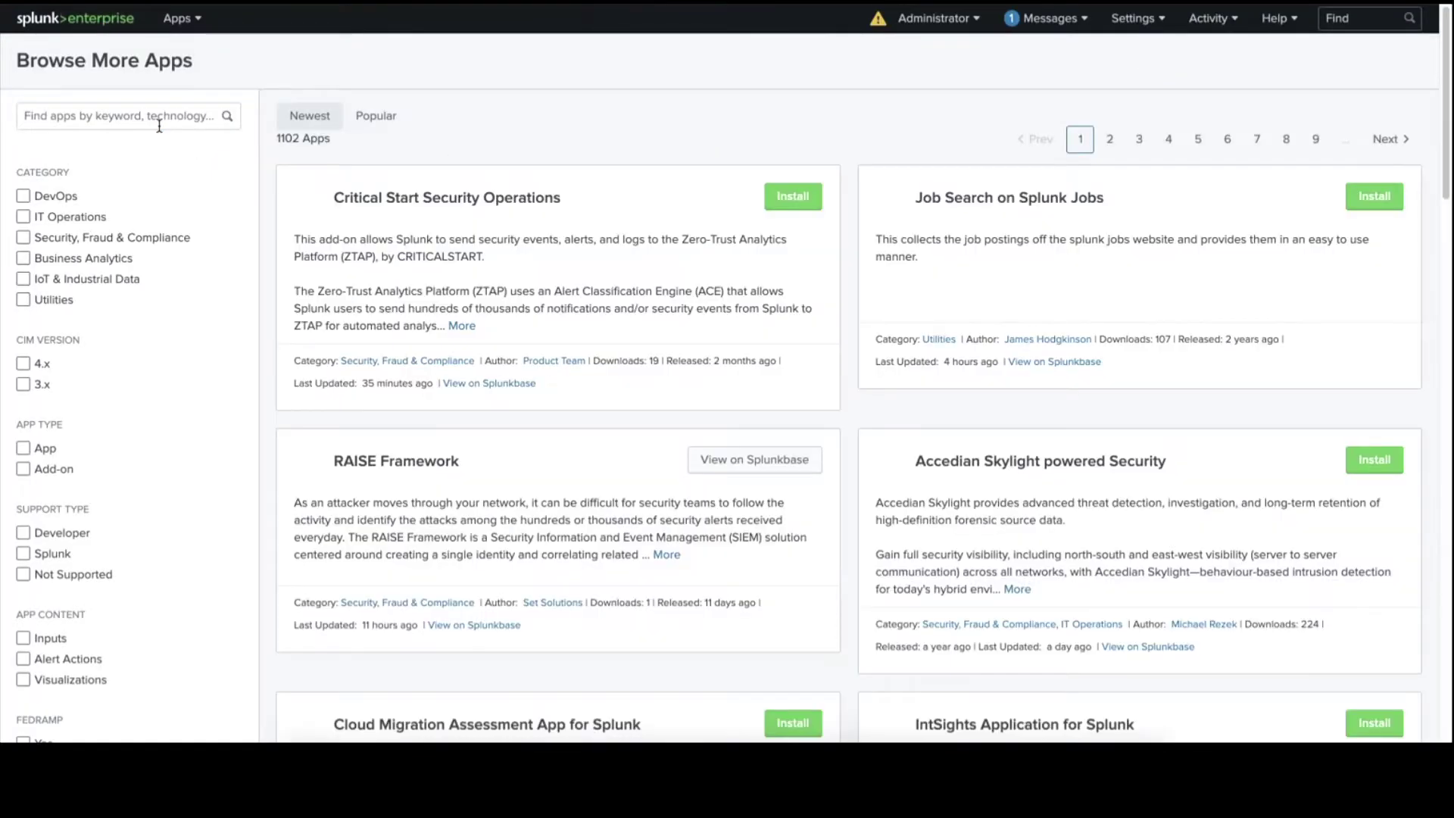
click(183, 121)
text(nozomi)
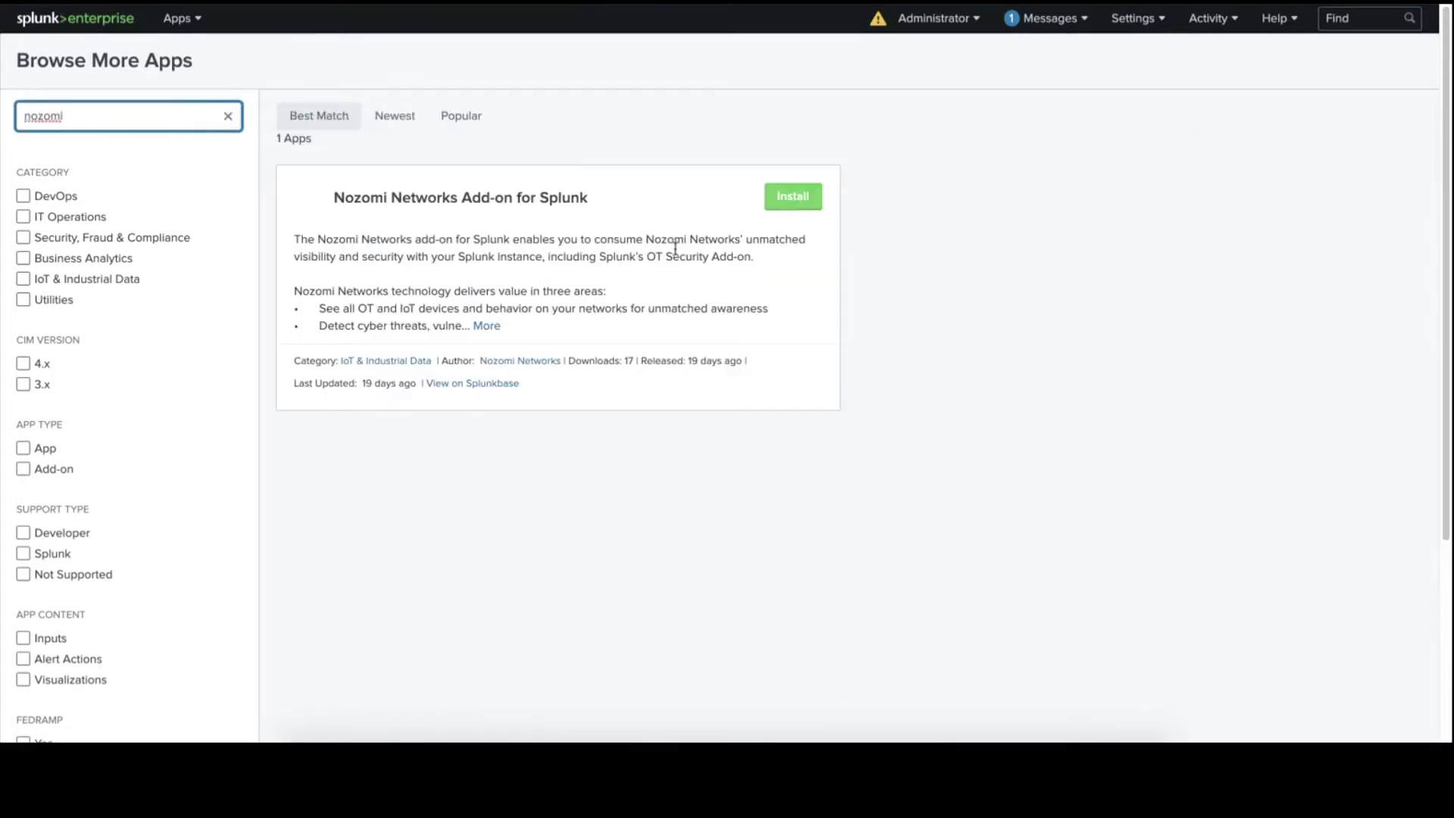
Install the Nozomi Networks Add-on with Splunk.com credentials, accepting its licence terms.
click(794, 211)
click(634, 154)
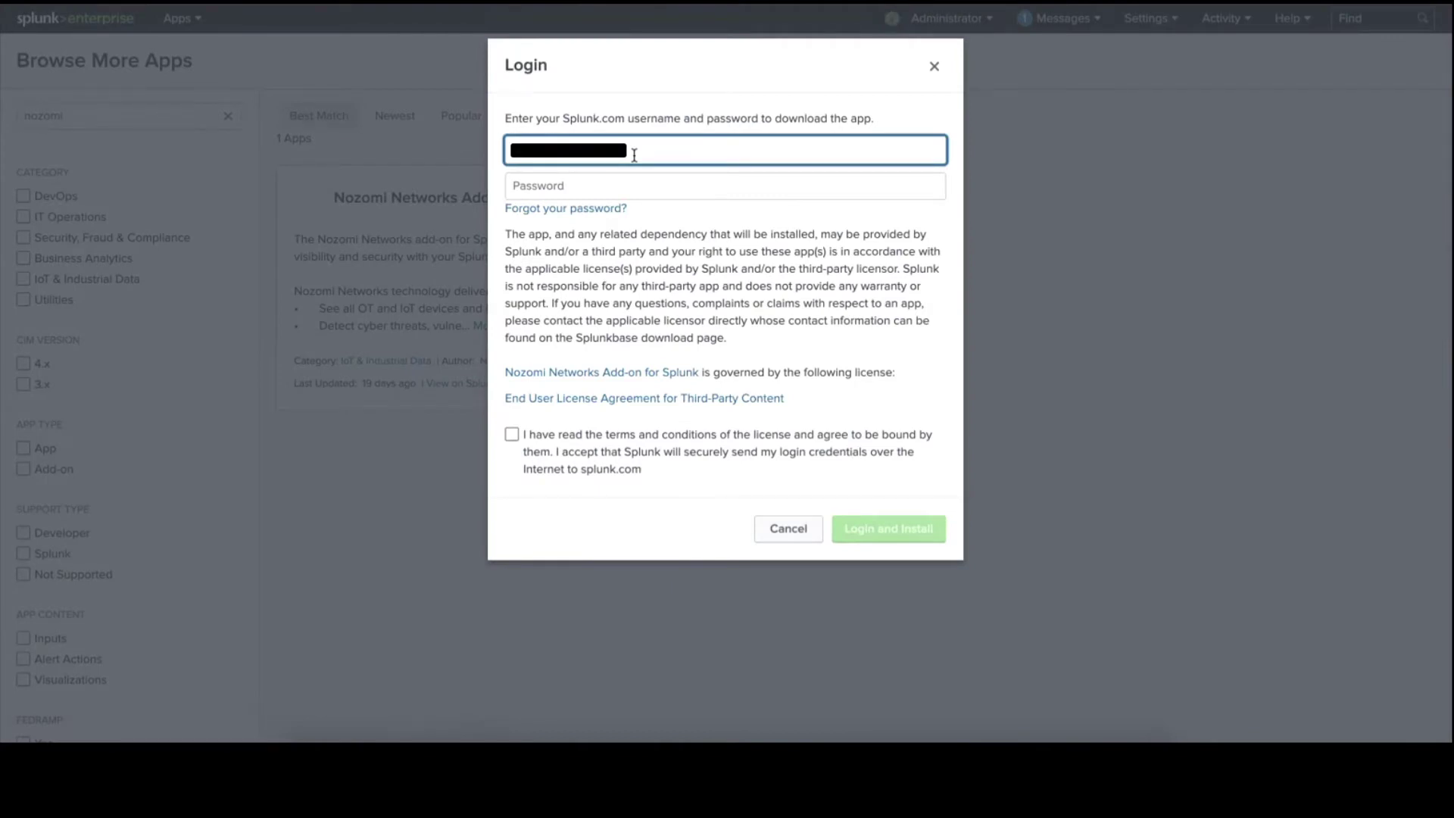
key(Tab)
key(ctrl+v)
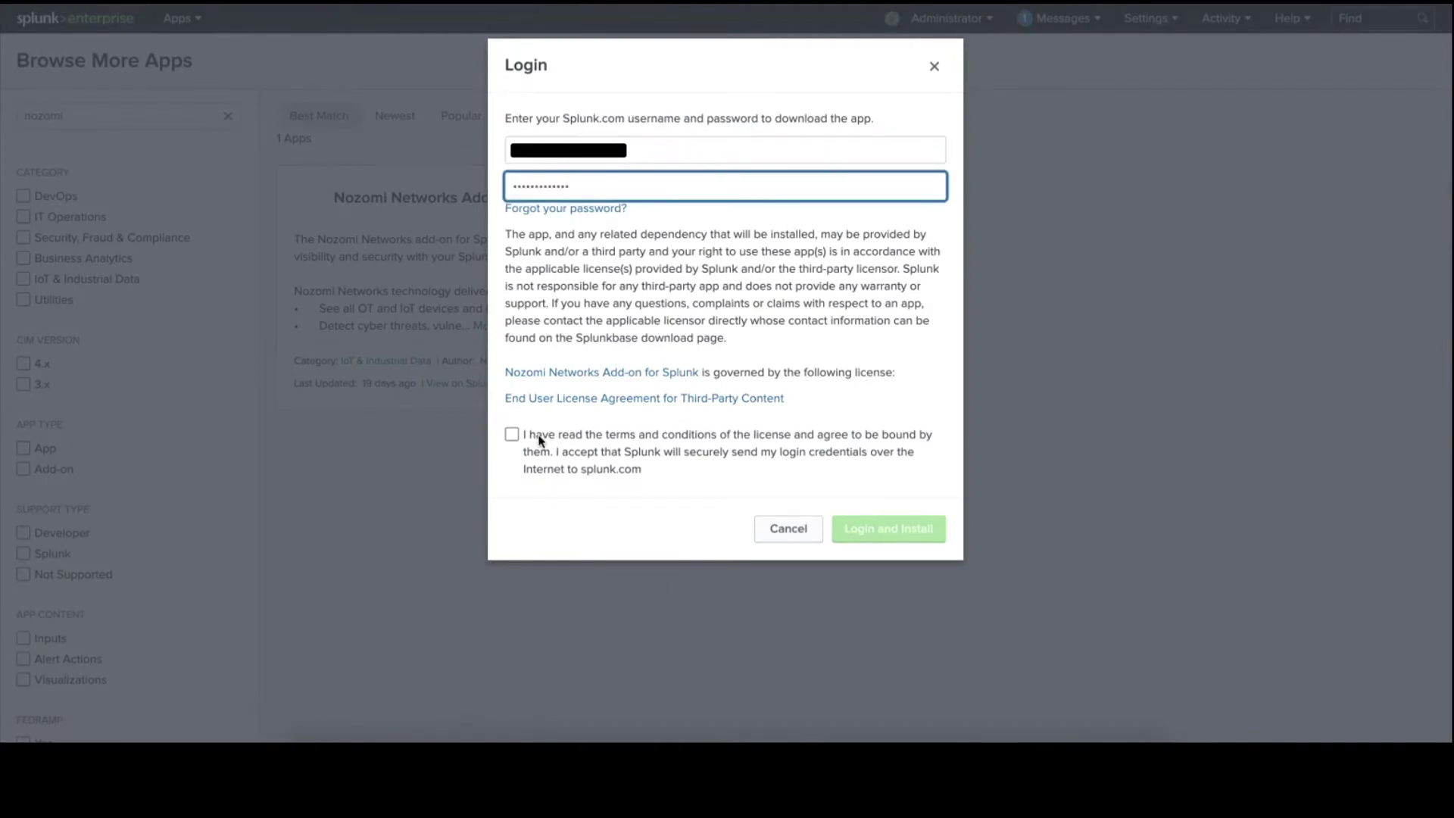
click(512, 434)
click(875, 533)
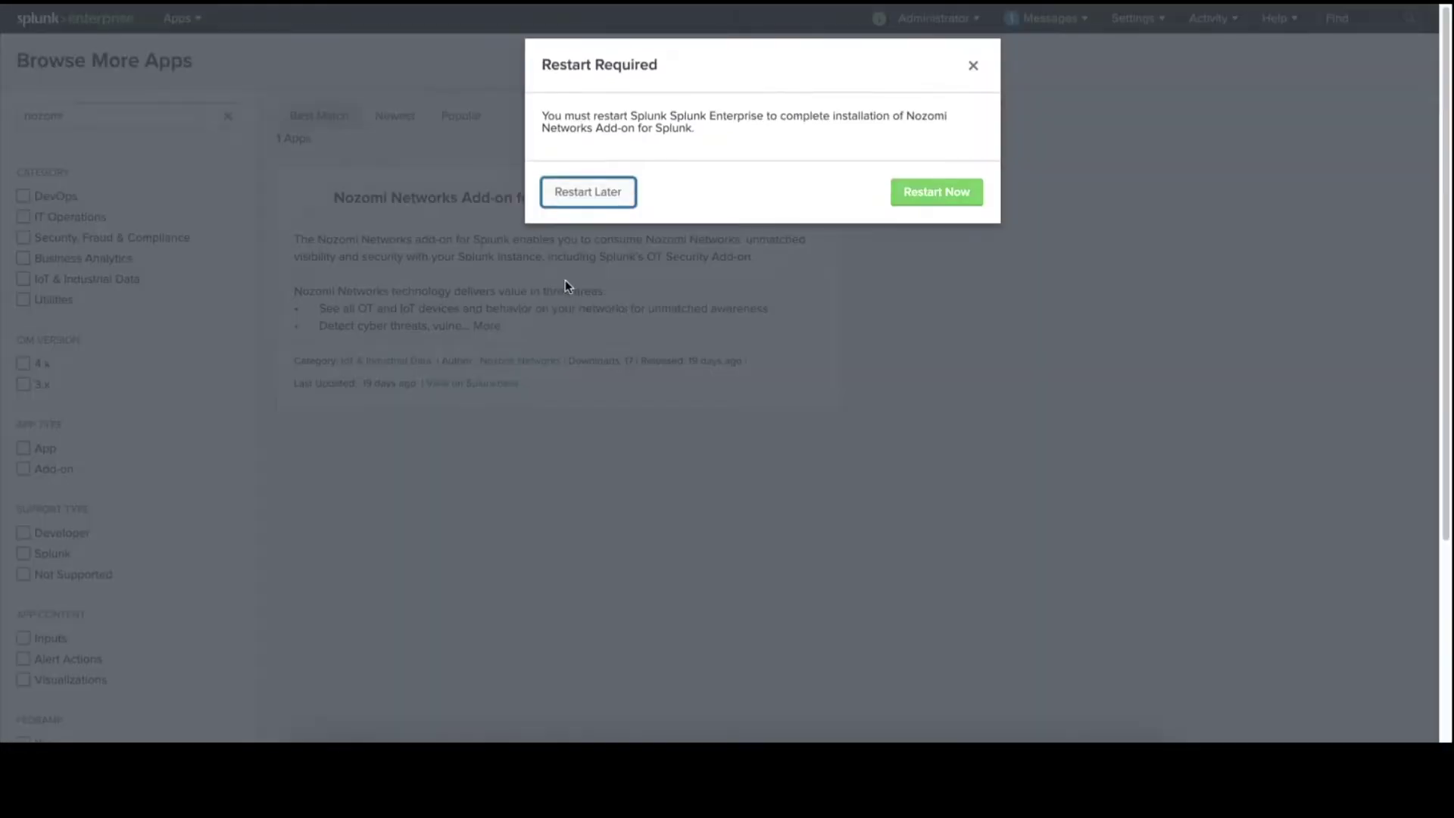
Restart Splunk, log back in with the admin account, and return to the home page.
click(937, 194)
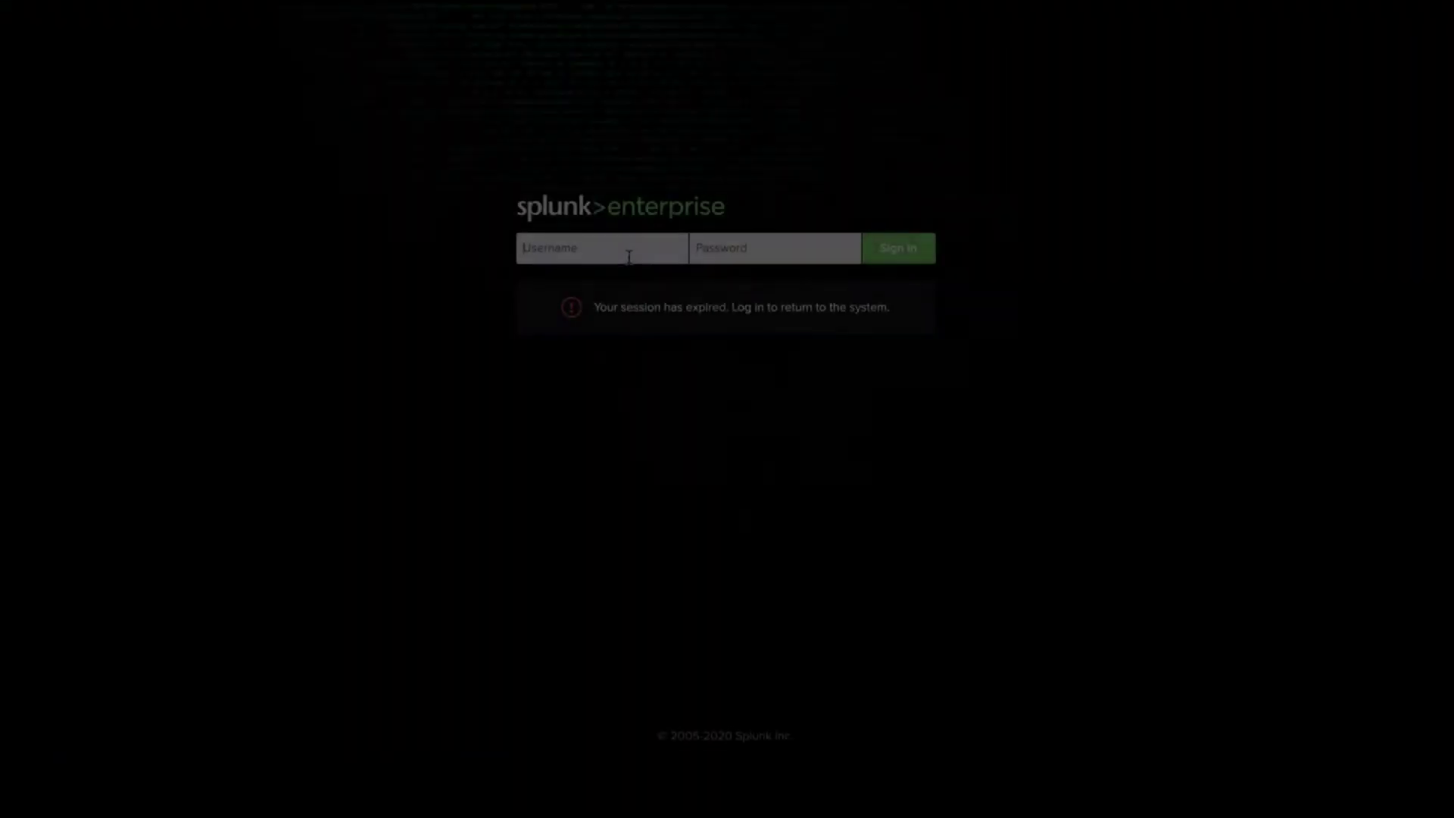
text(admin)
key(Tab)
text(•••••)
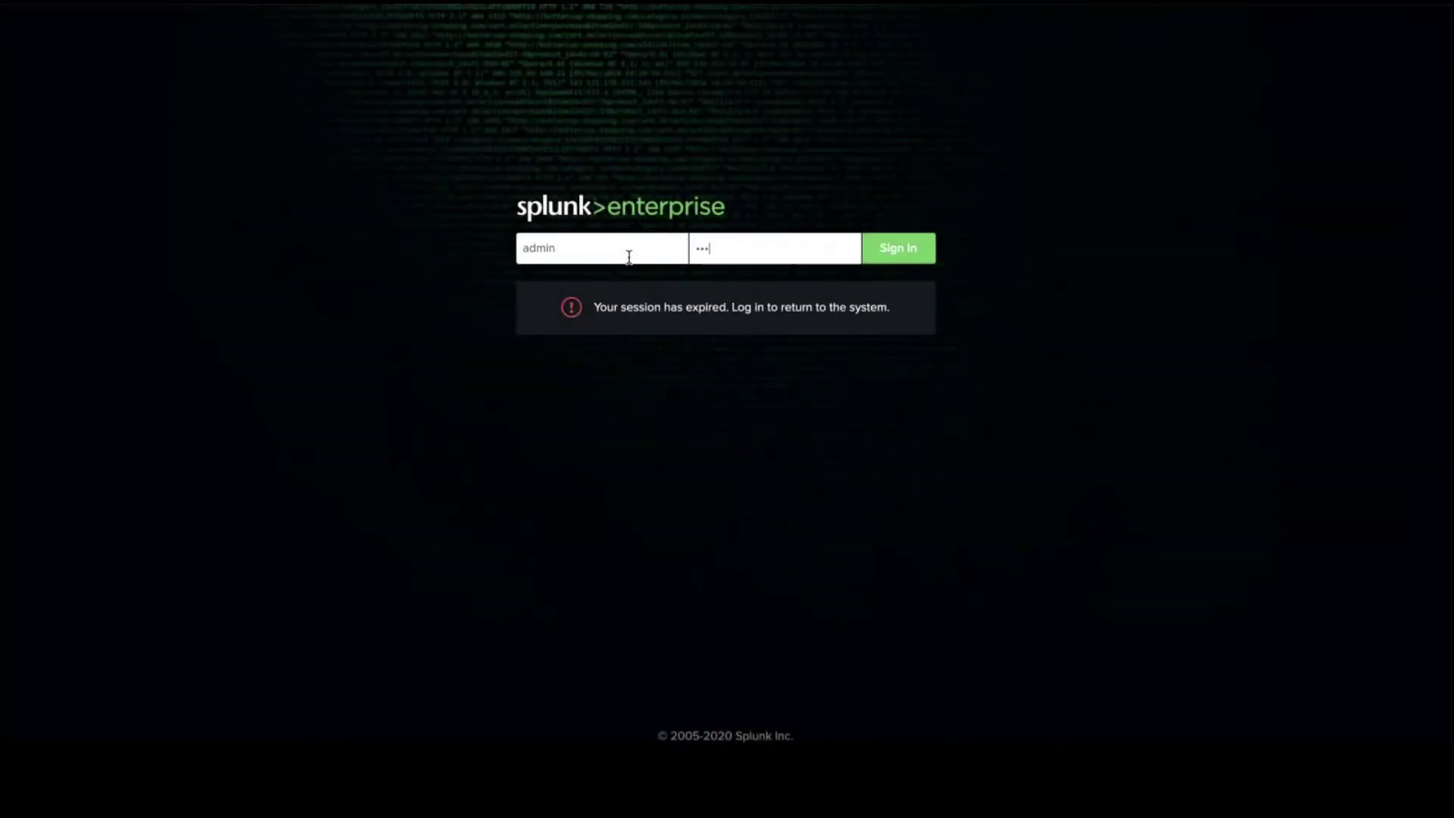
text(•••••)
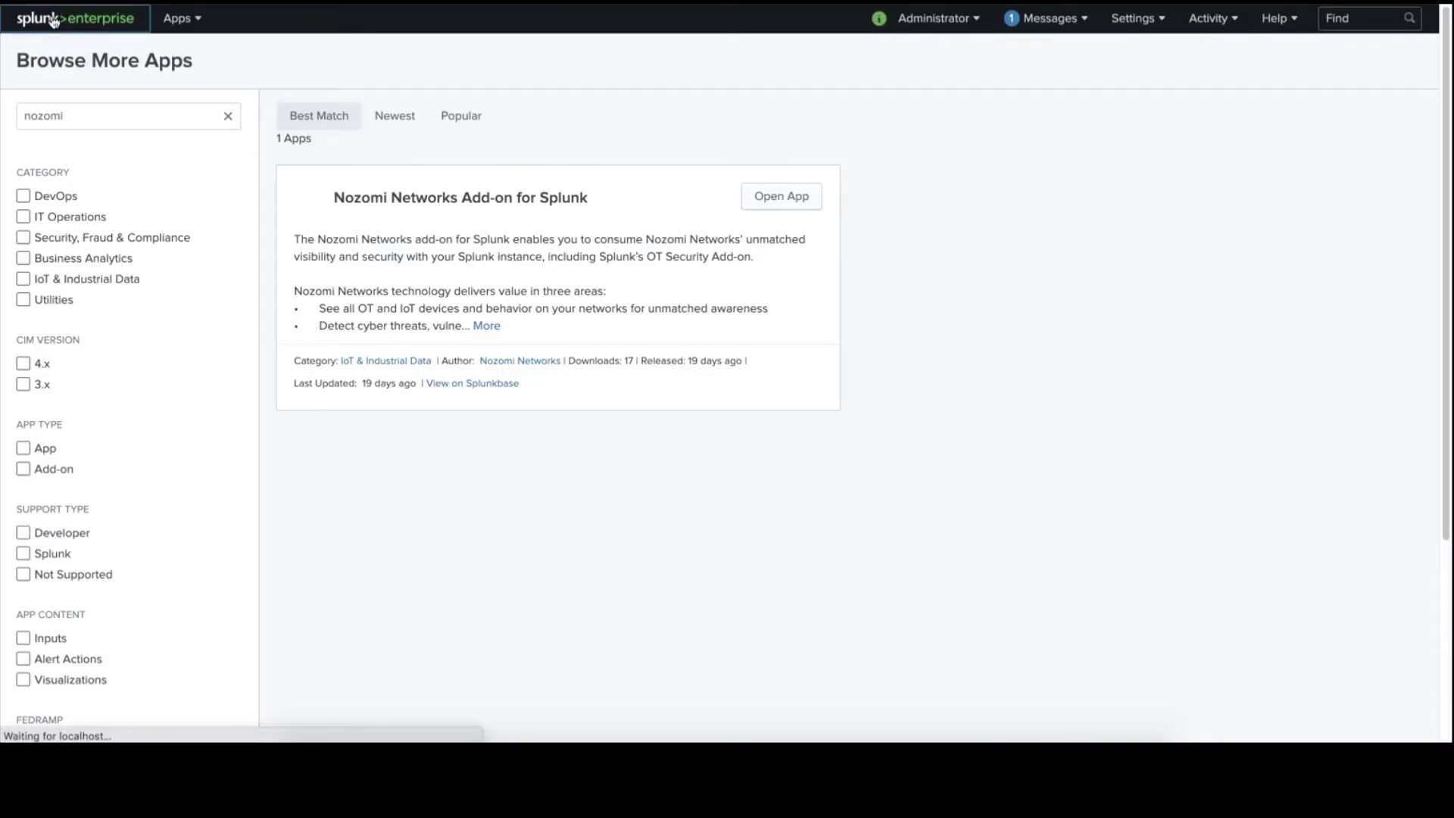
click(53, 20)
In the Nozomi add-on's Configuration > Account, add account Admin_Account with username admin.
click(171, 558)
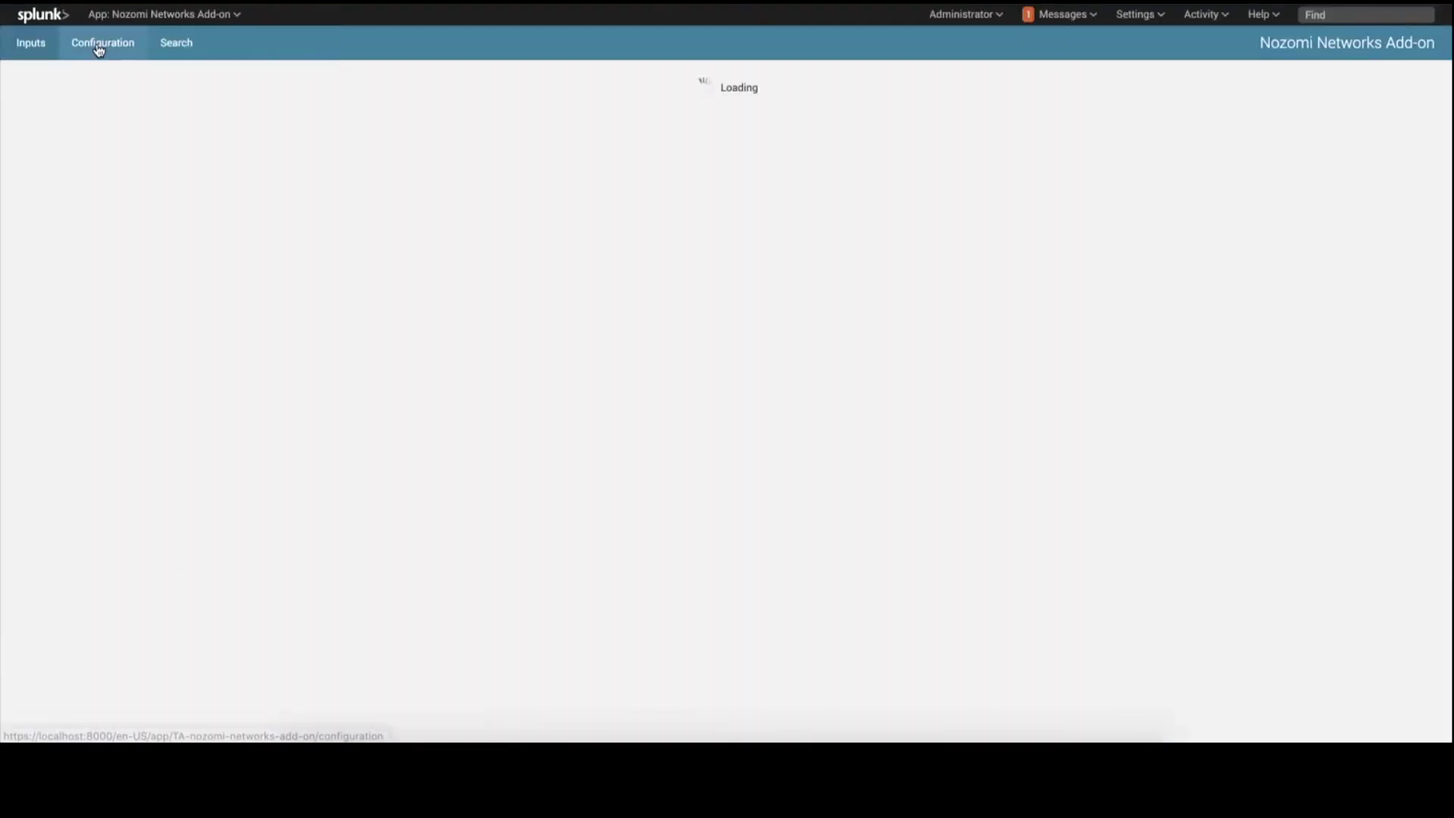
click(98, 47)
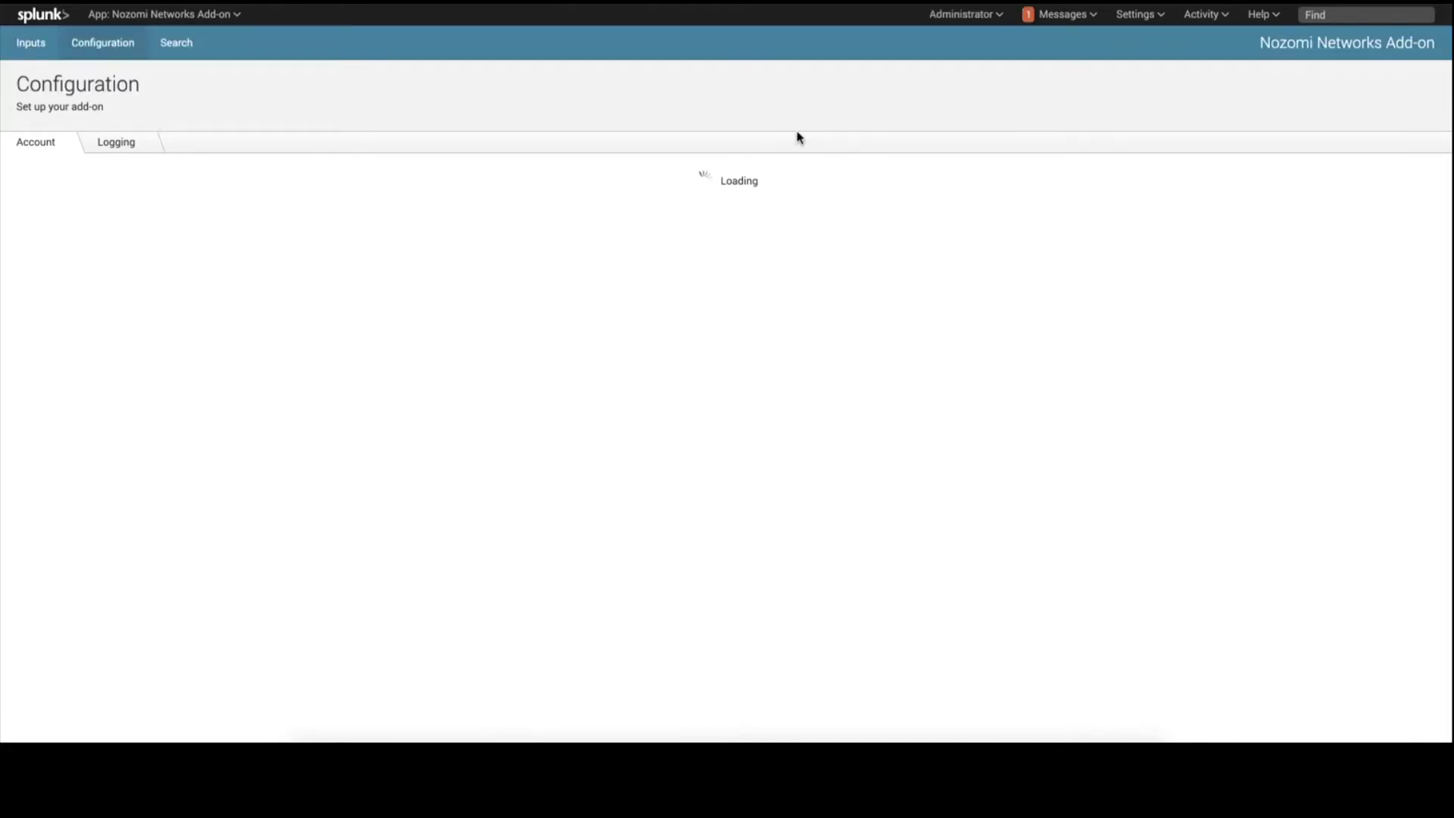
click(1394, 181)
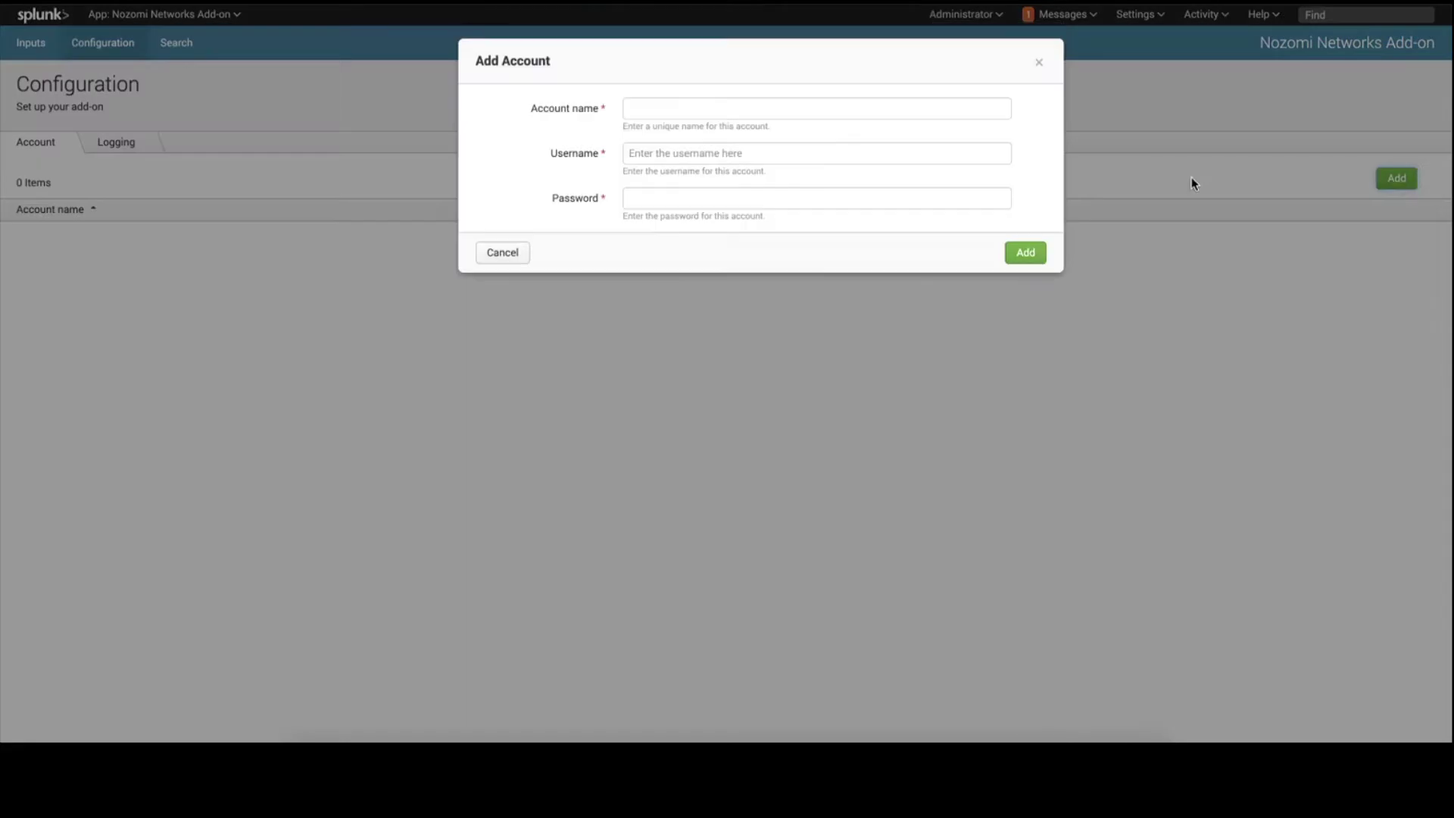
click(675, 110)
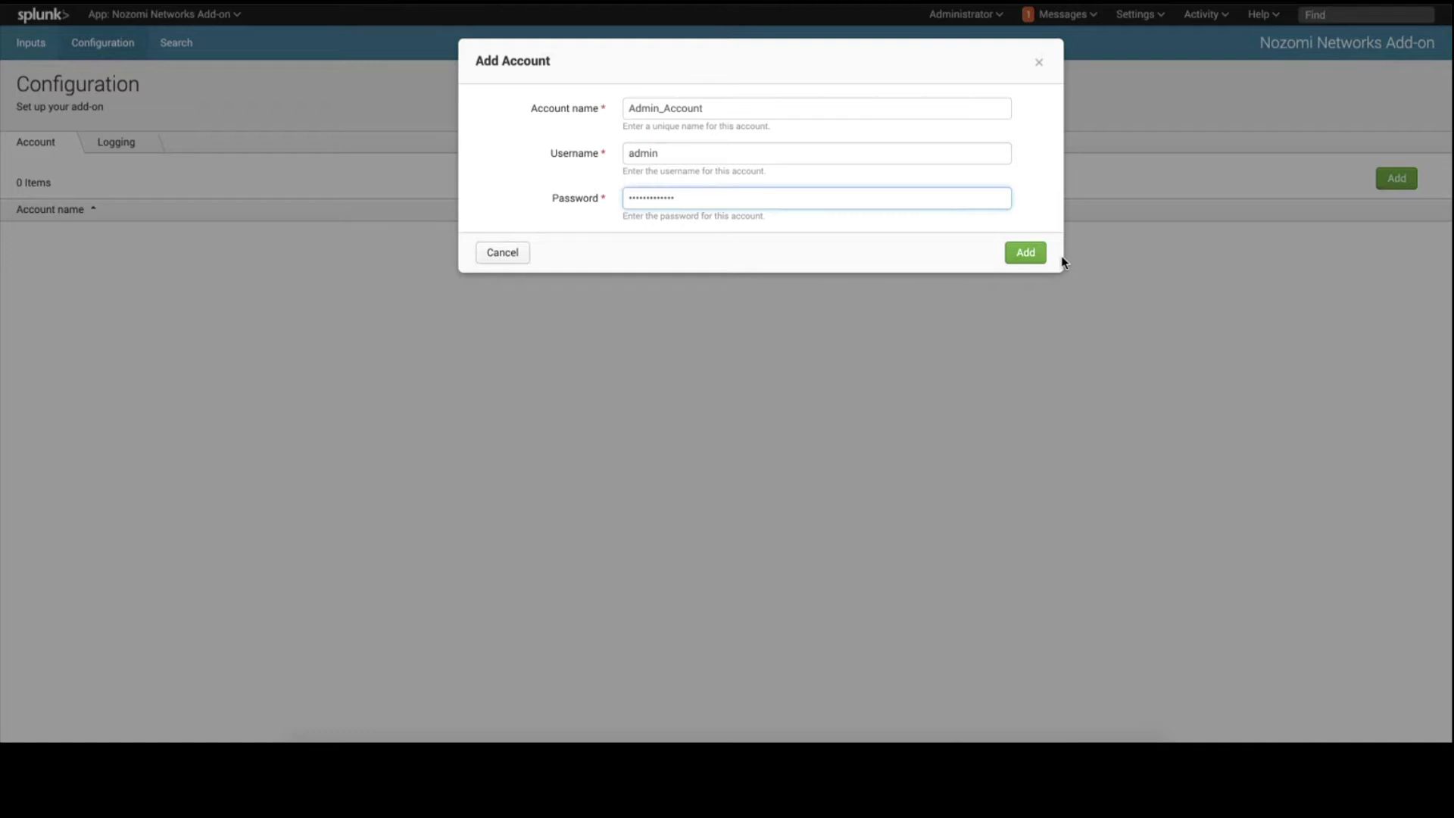
click(1025, 255)
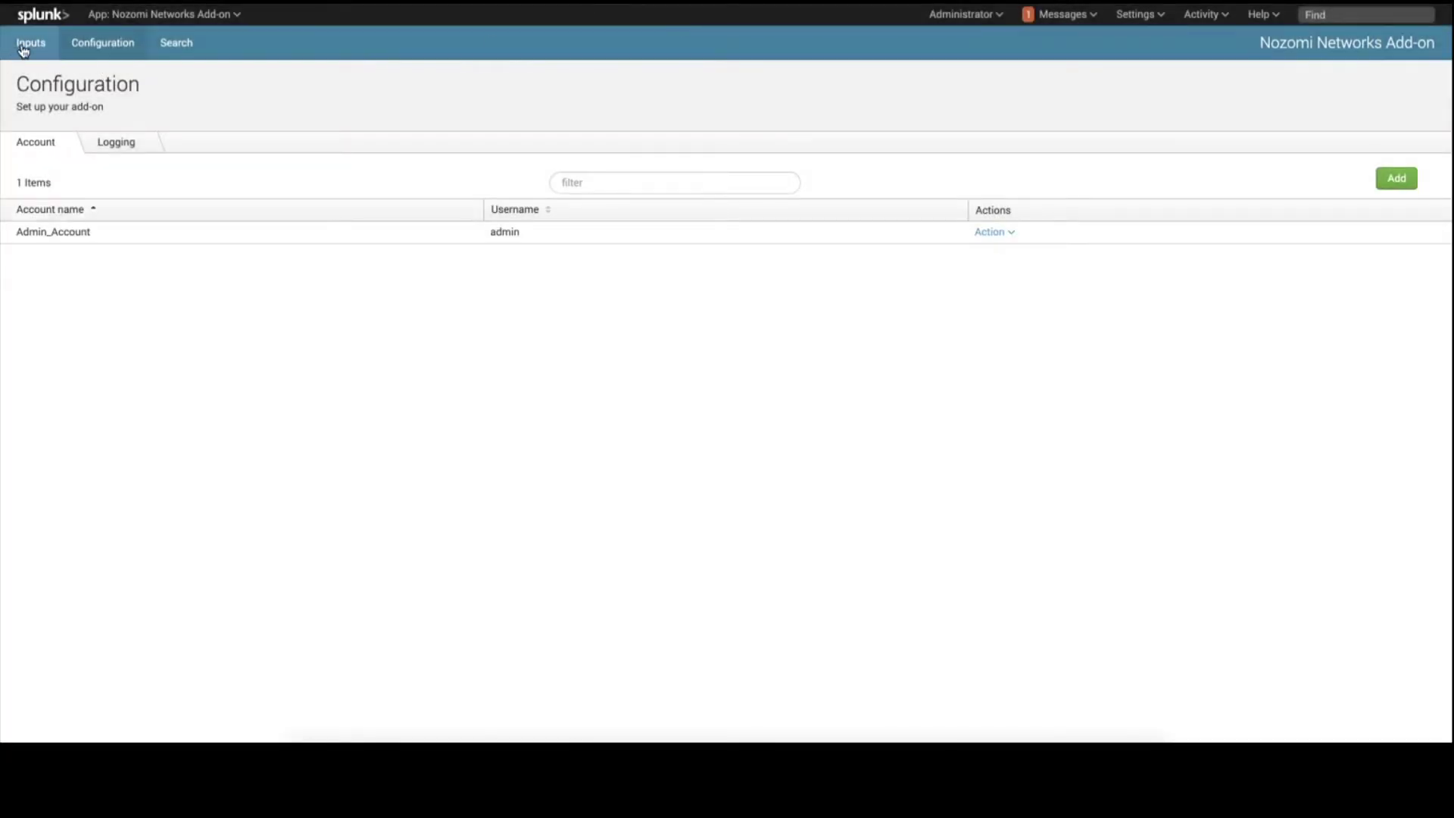
Create Alert input AlertTest polling host 10.0.0.164 every 30 seconds into index nozomi.
click(29, 45)
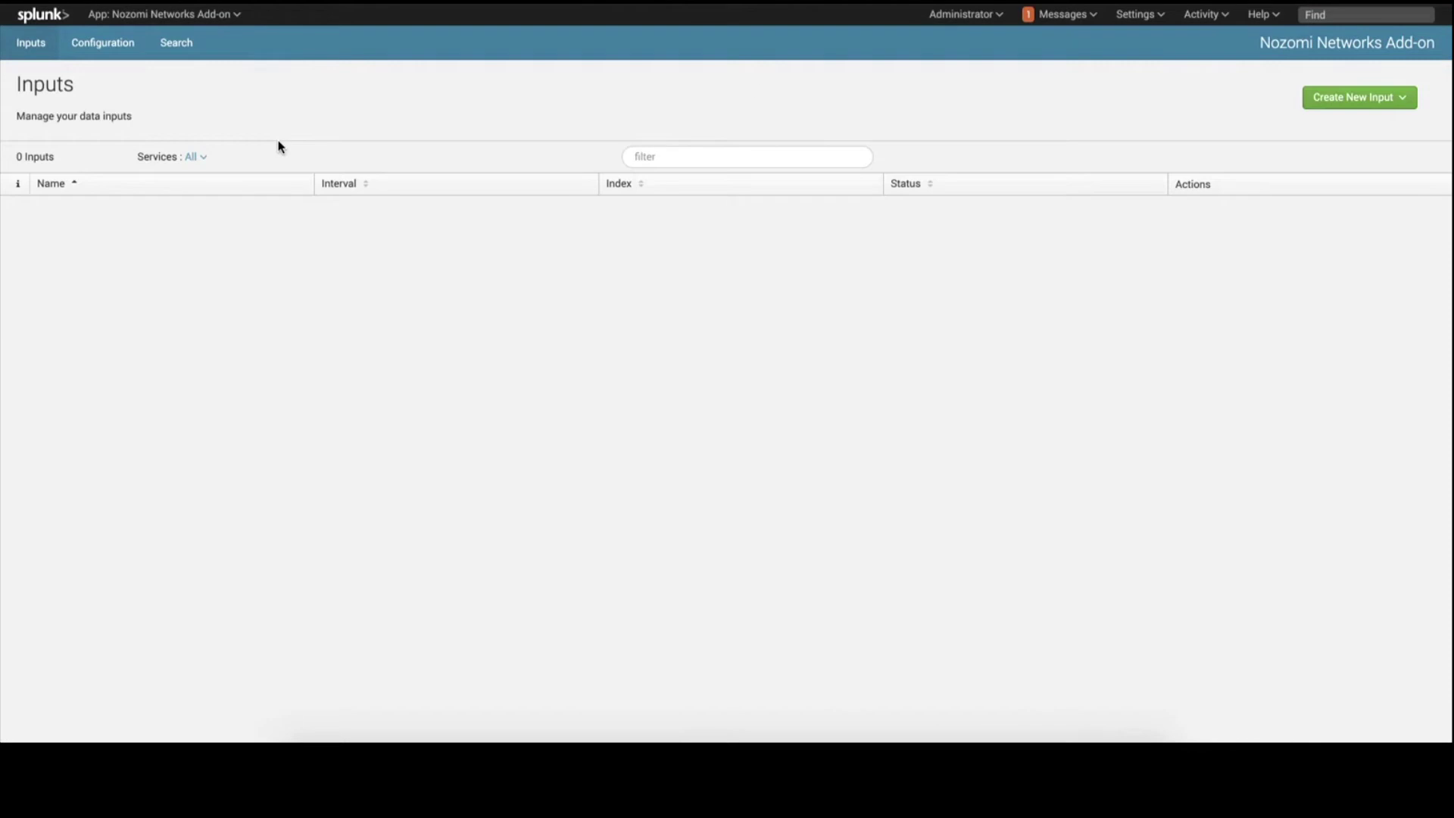
click(1353, 100)
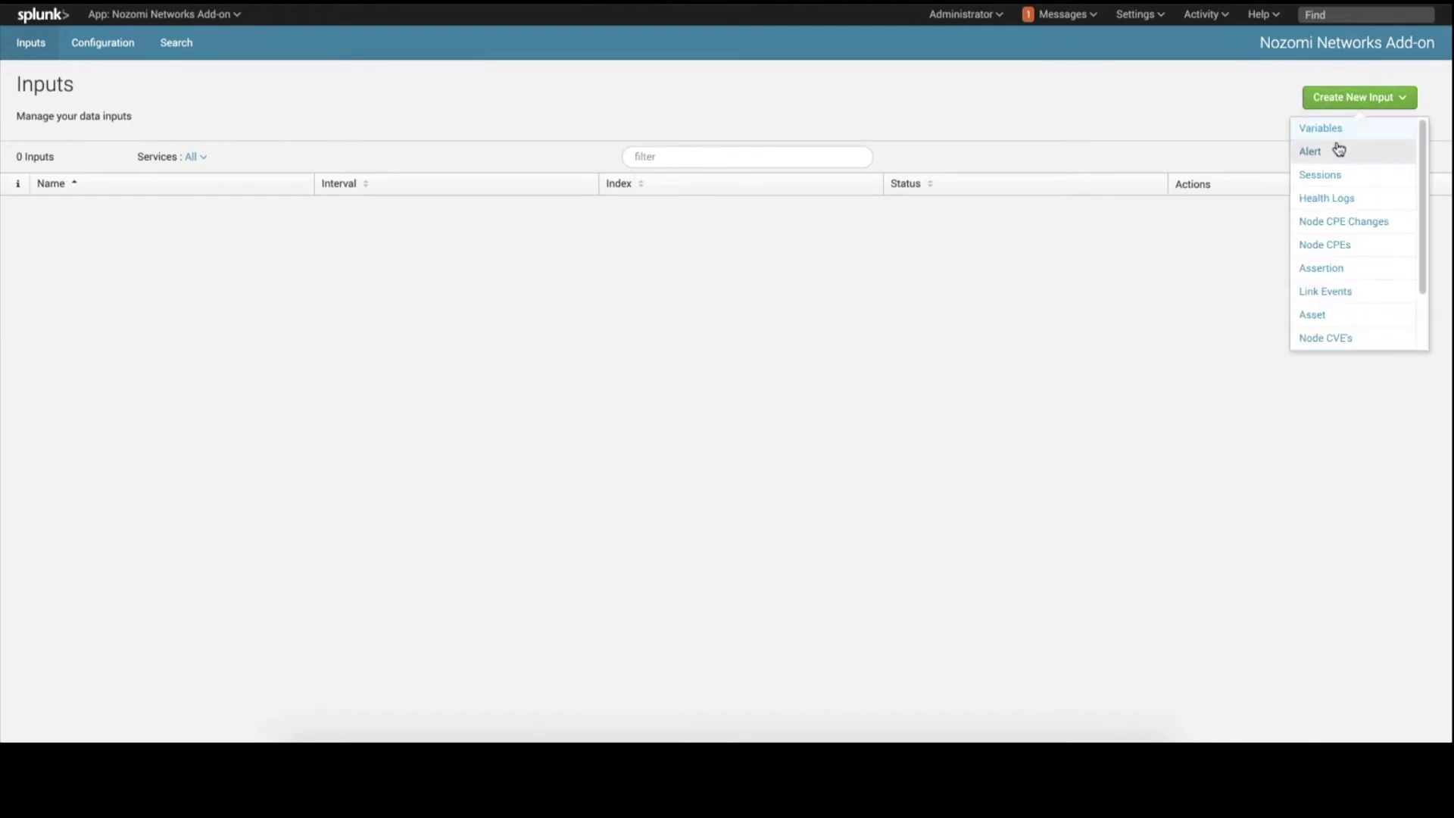
click(1338, 154)
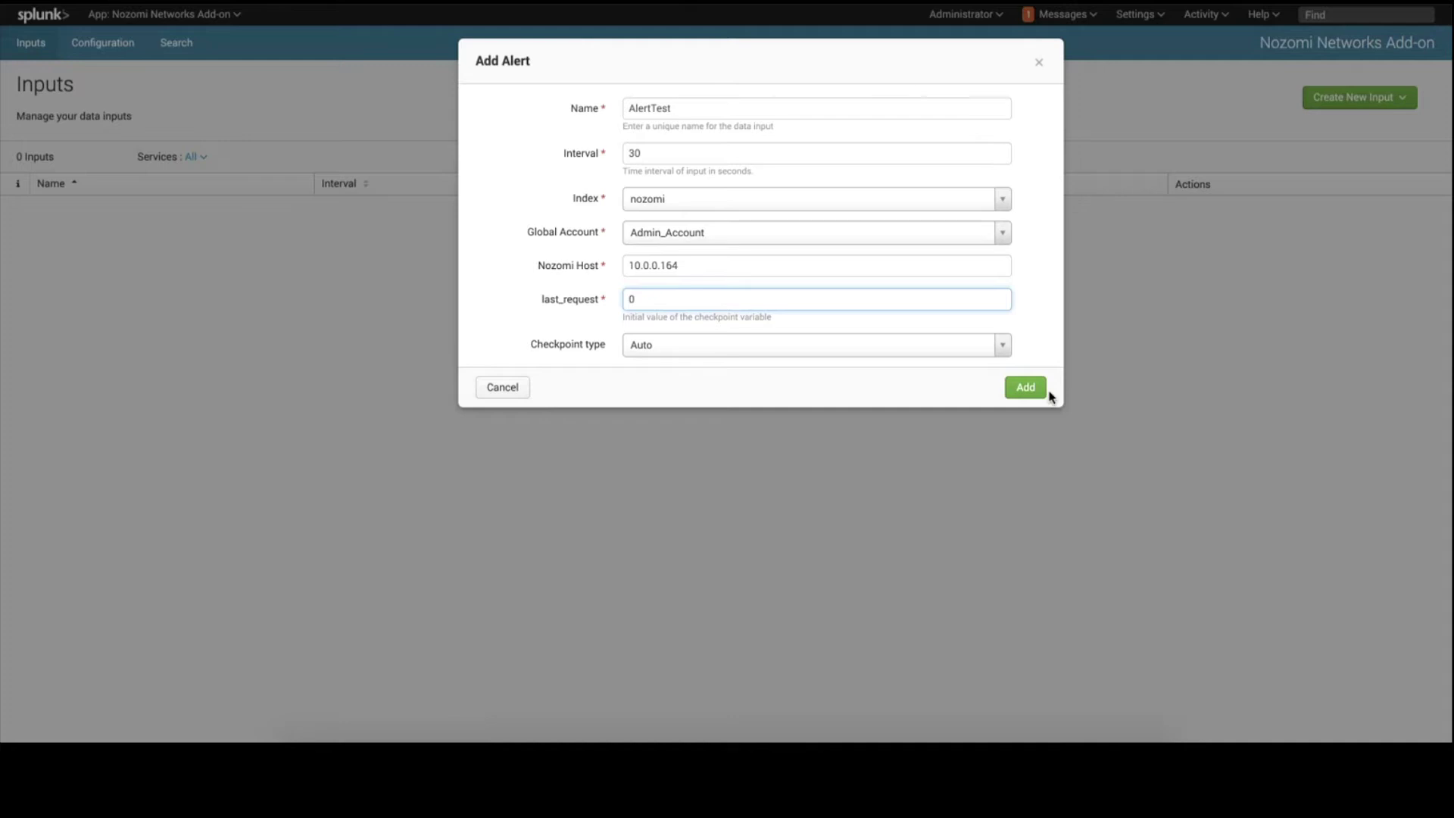
click(1030, 388)
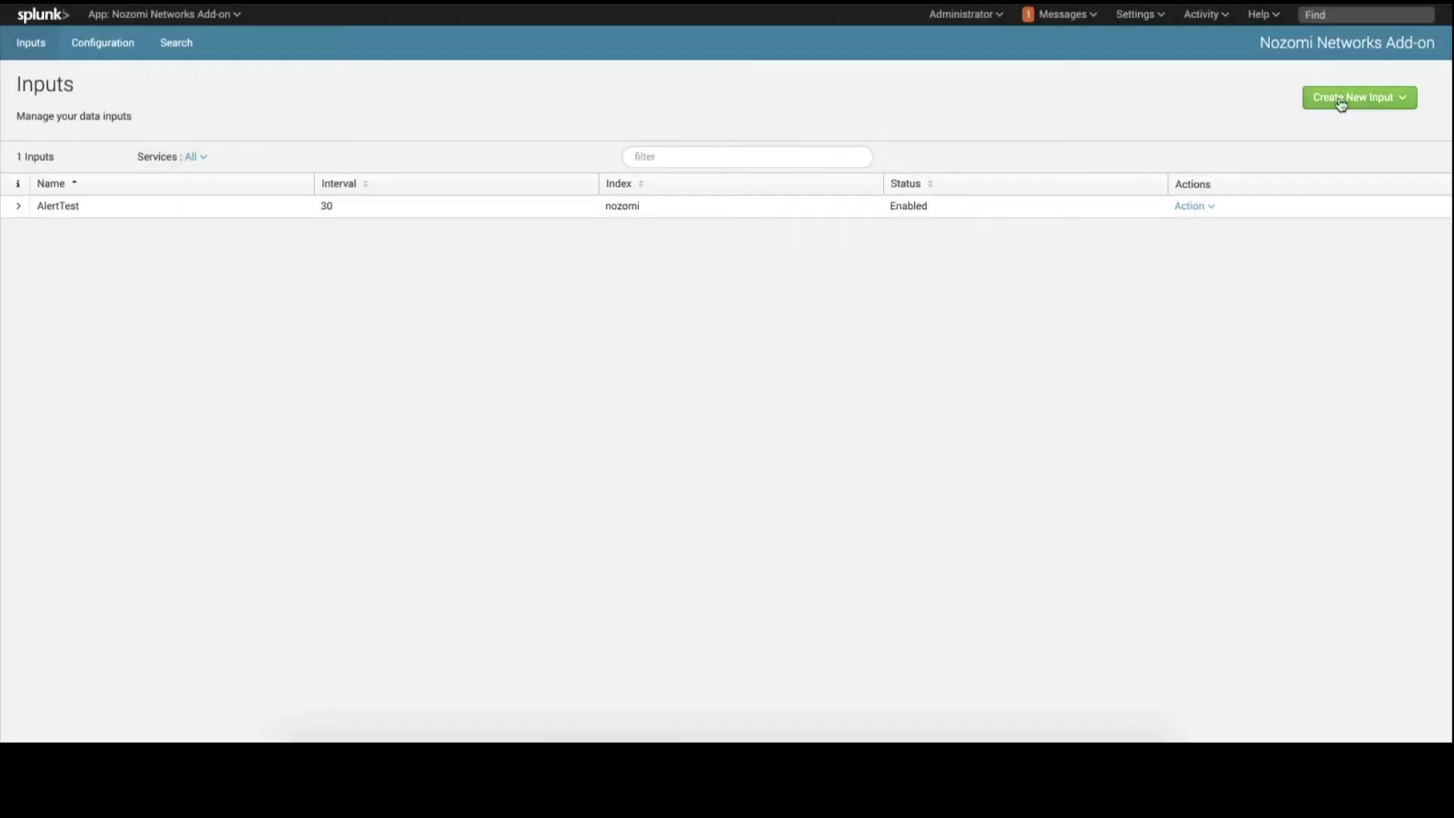
Create Asset input AssetTest collecting every 600 seconds into index nozomi.
click(1341, 99)
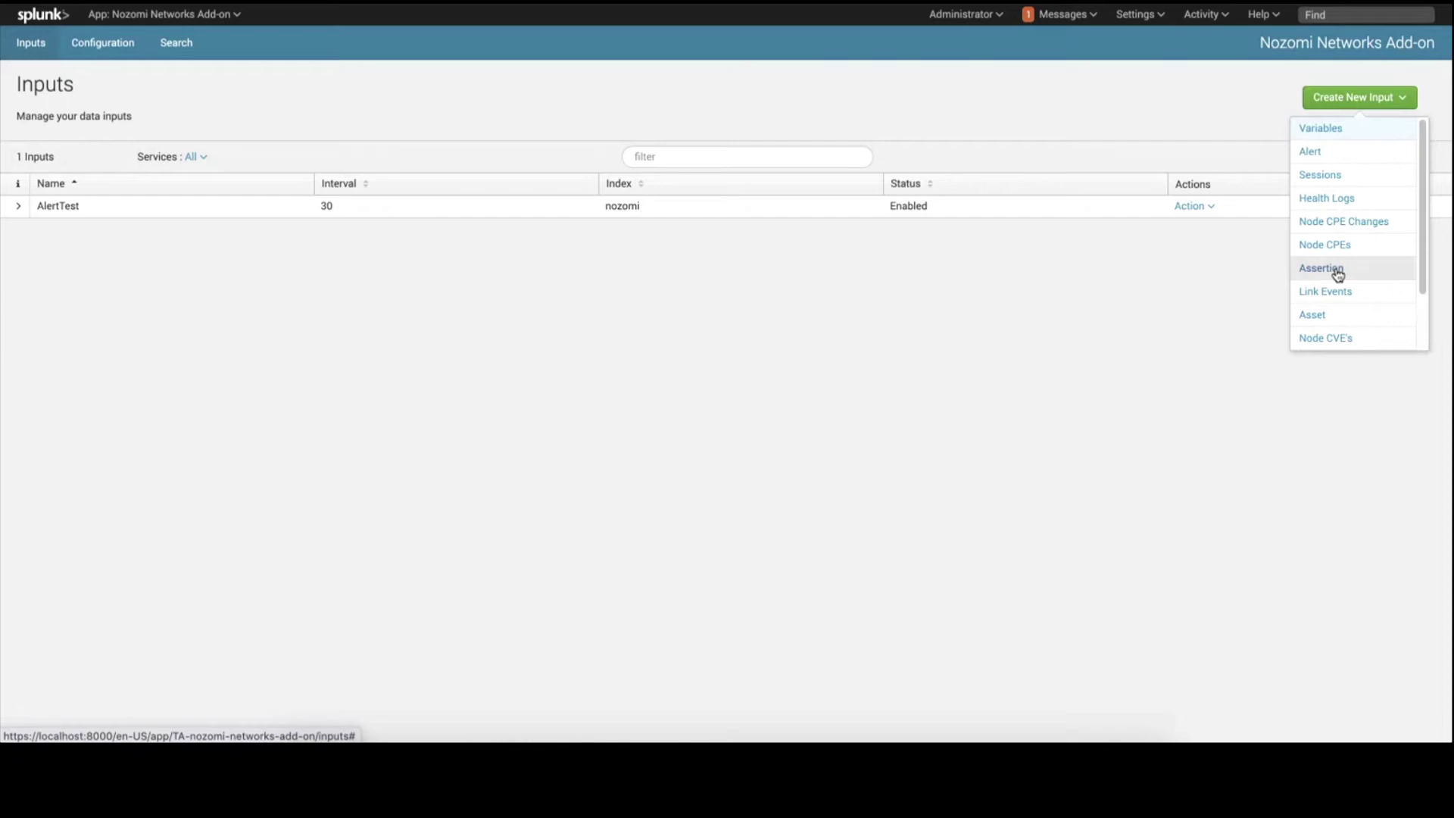
click(1334, 313)
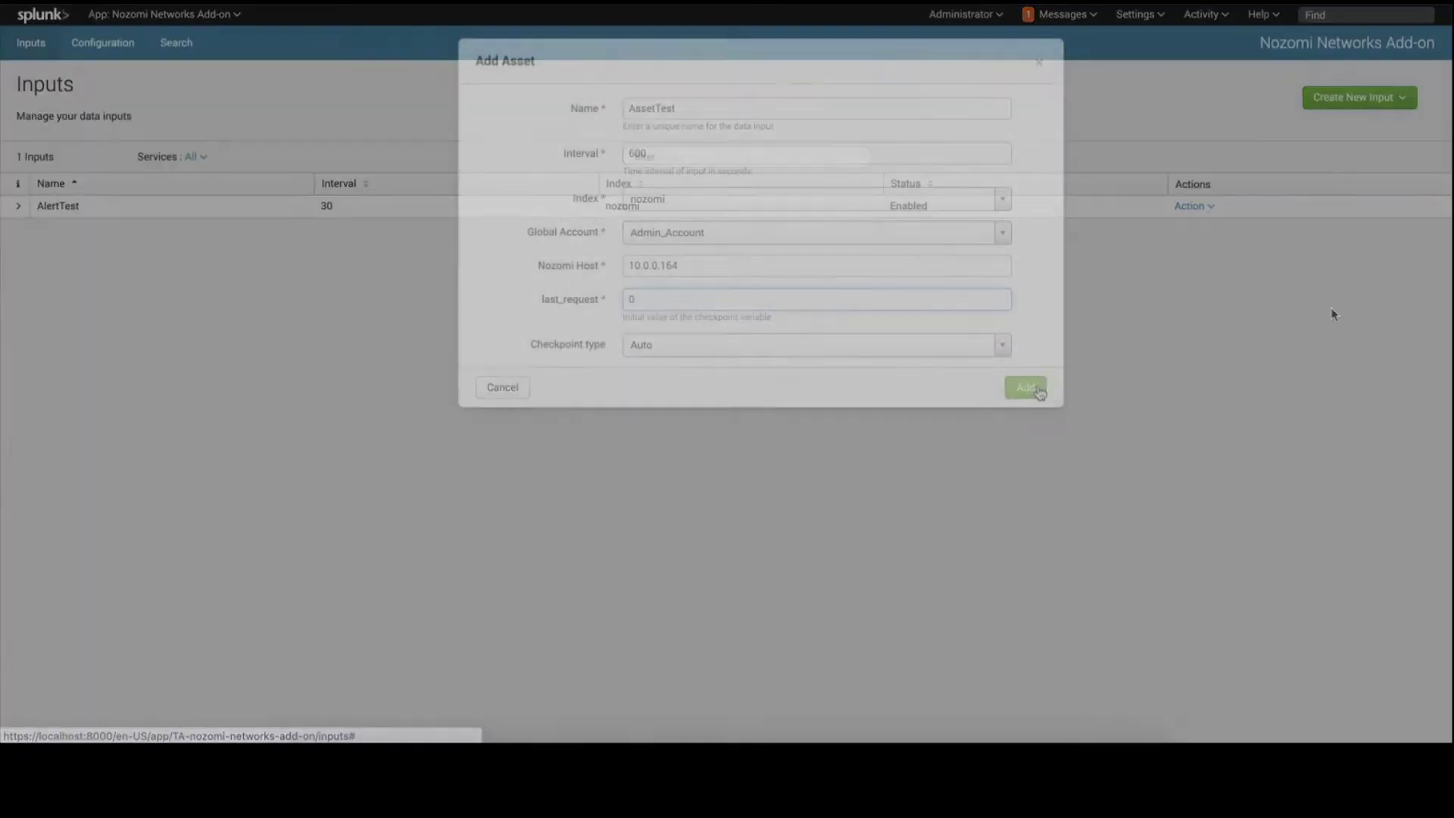
click(1039, 390)
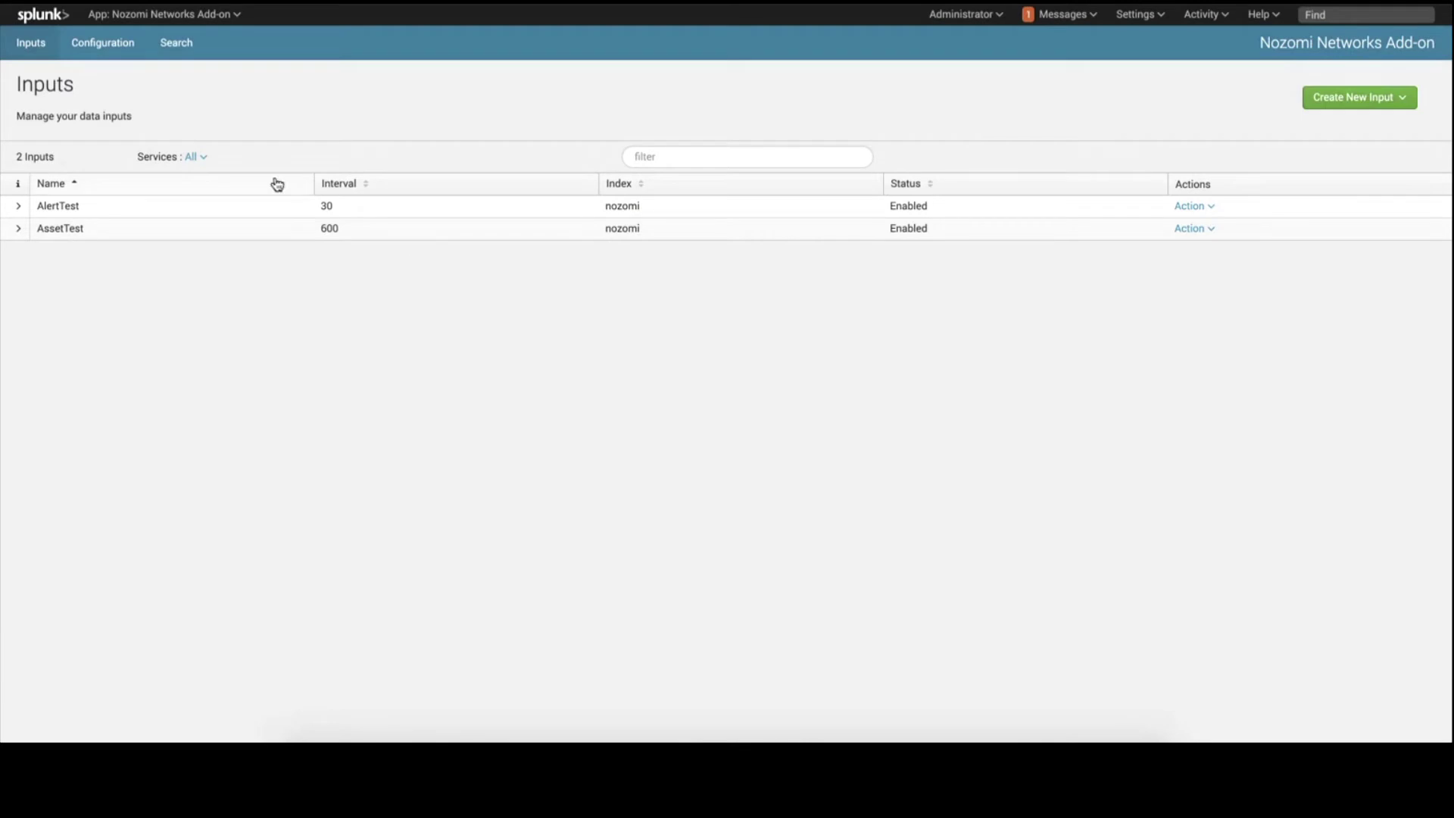
click(181, 45)
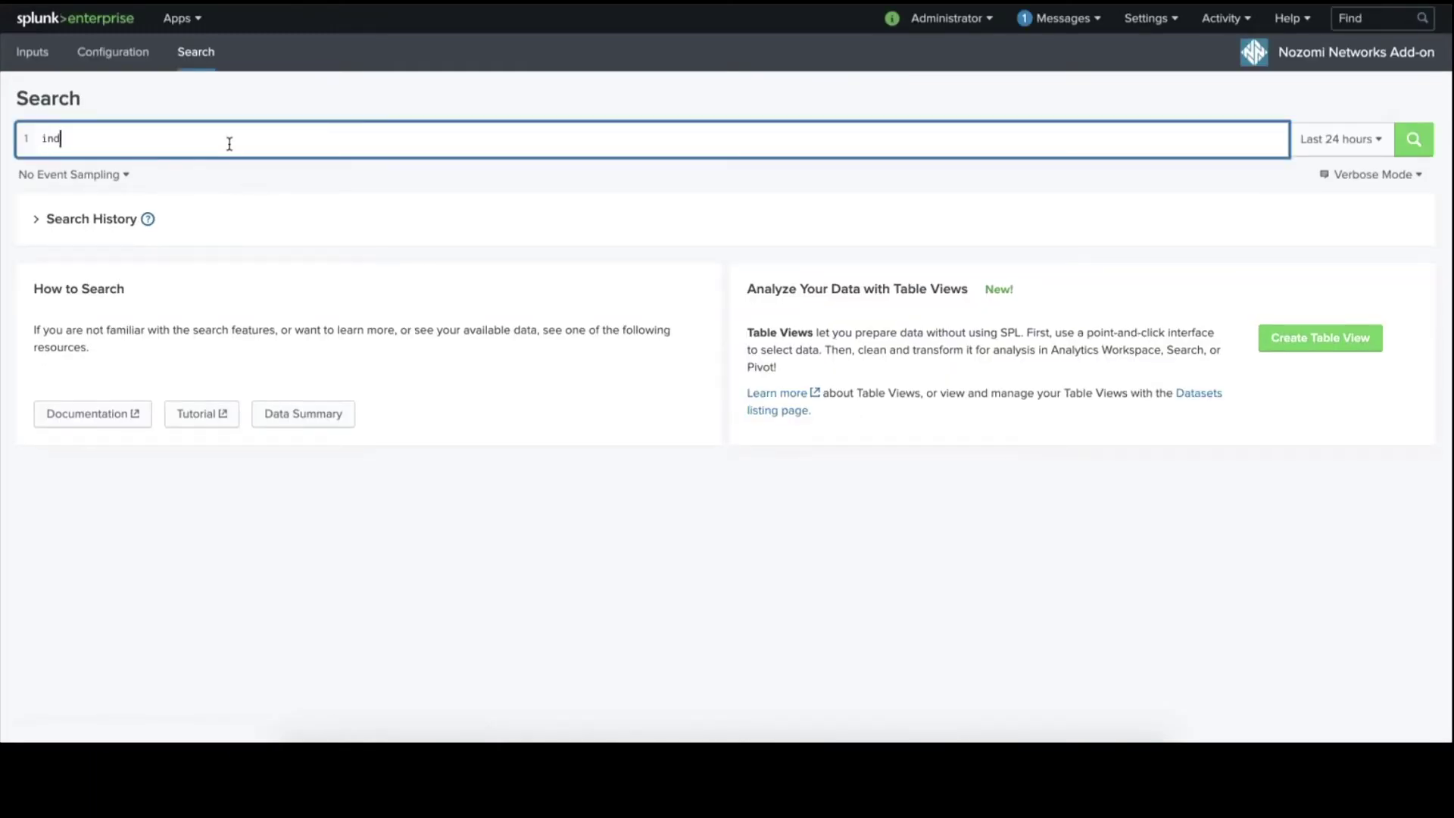
Search index=nozomi tag=ot_asset to confirm 187 events, then go to Settings > Data models.
key(BackSpace)
key(BackSpace)
key(BackSpace)
key(BackSpace)
text(x=no)
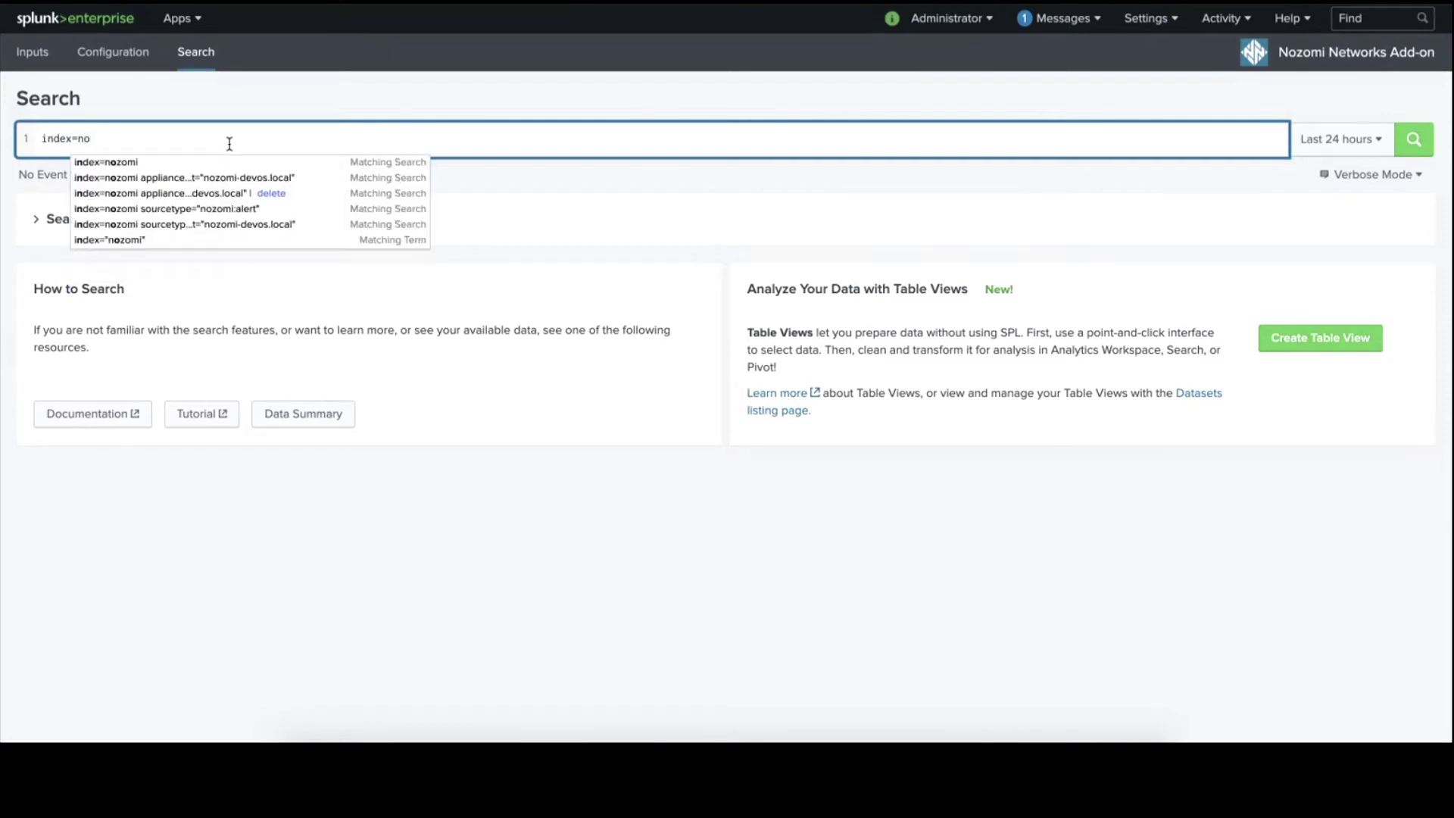
text(zomi)
key(Return)
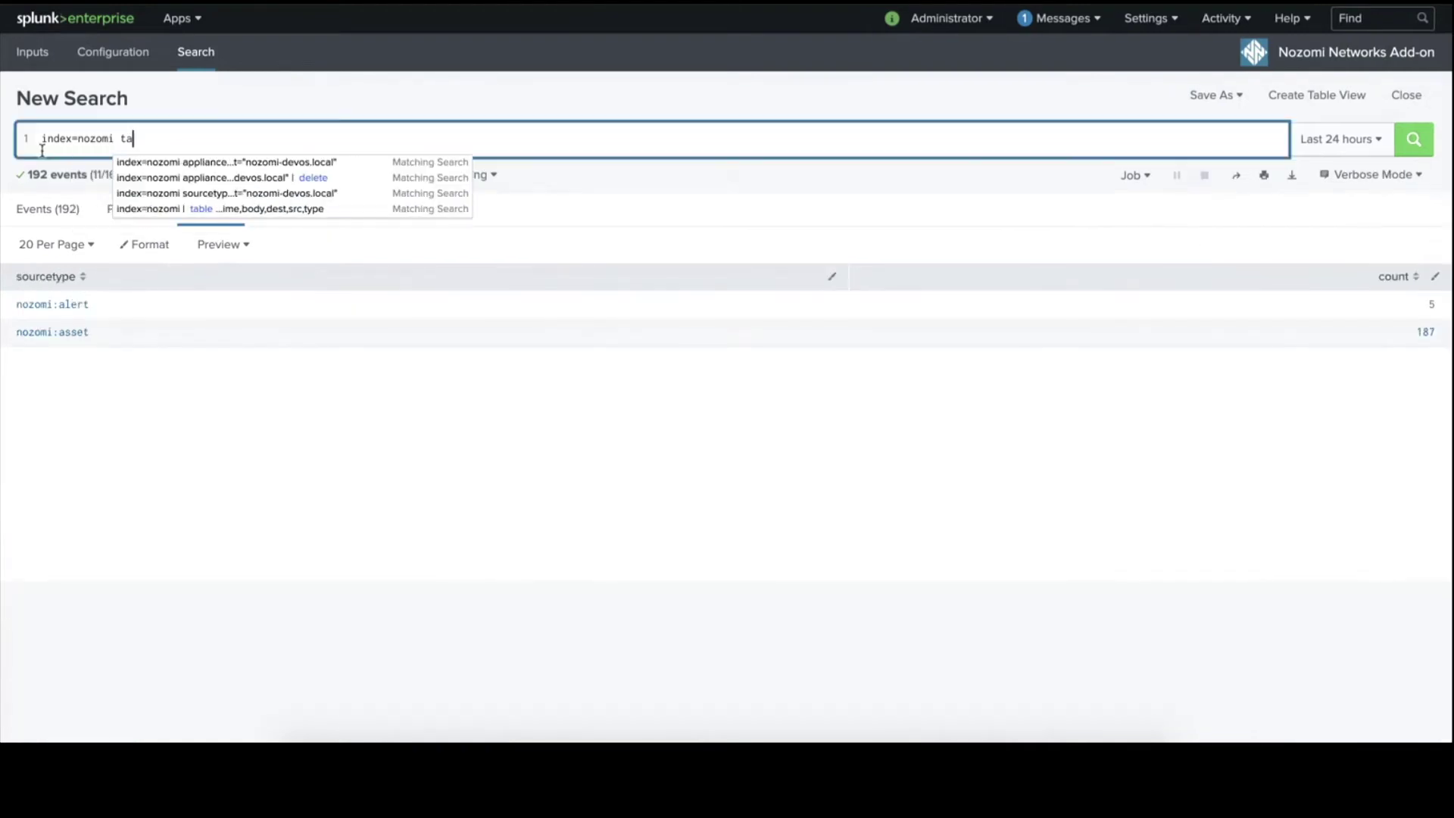
text(tag=ot)
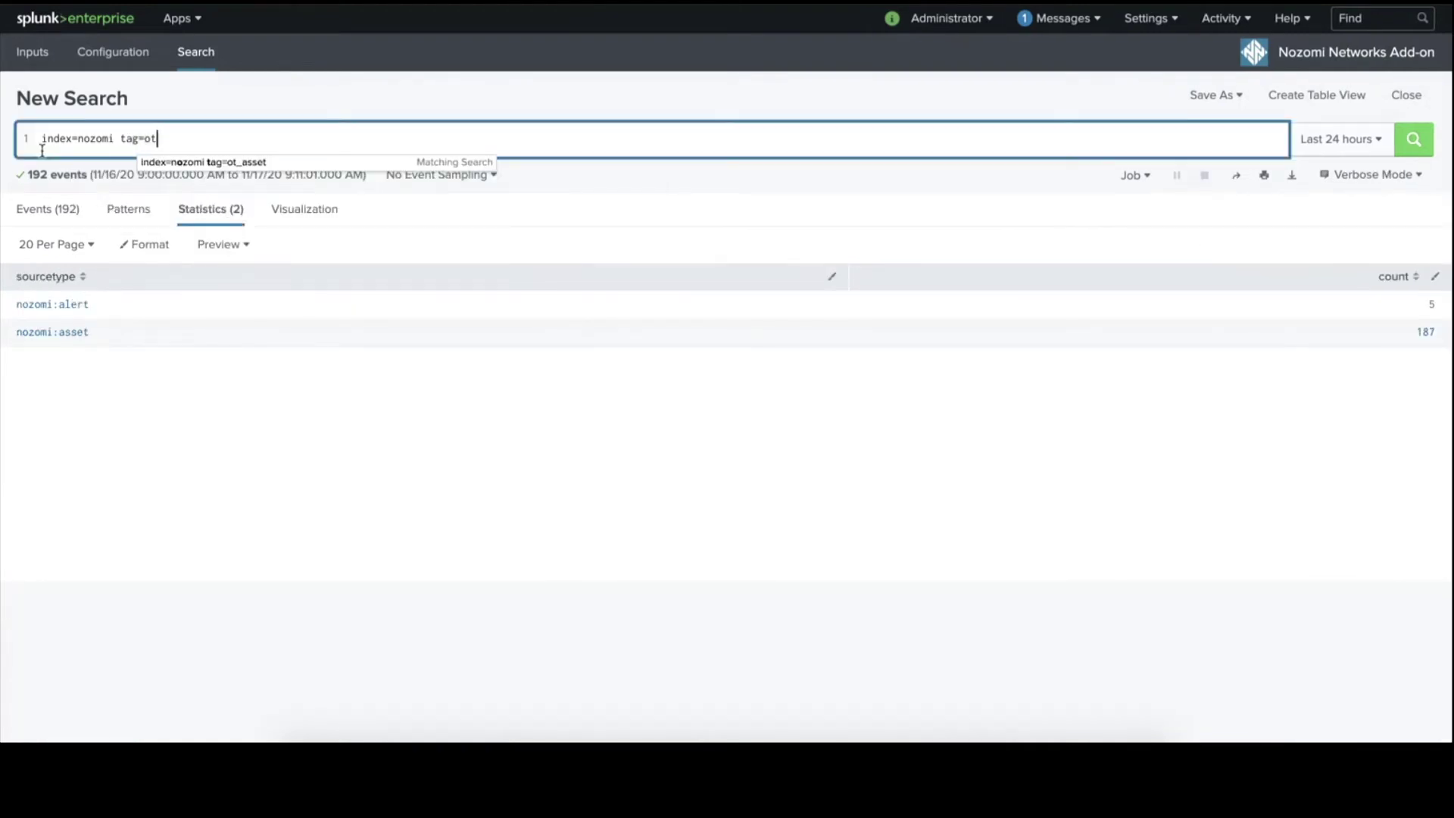
text(_asset)
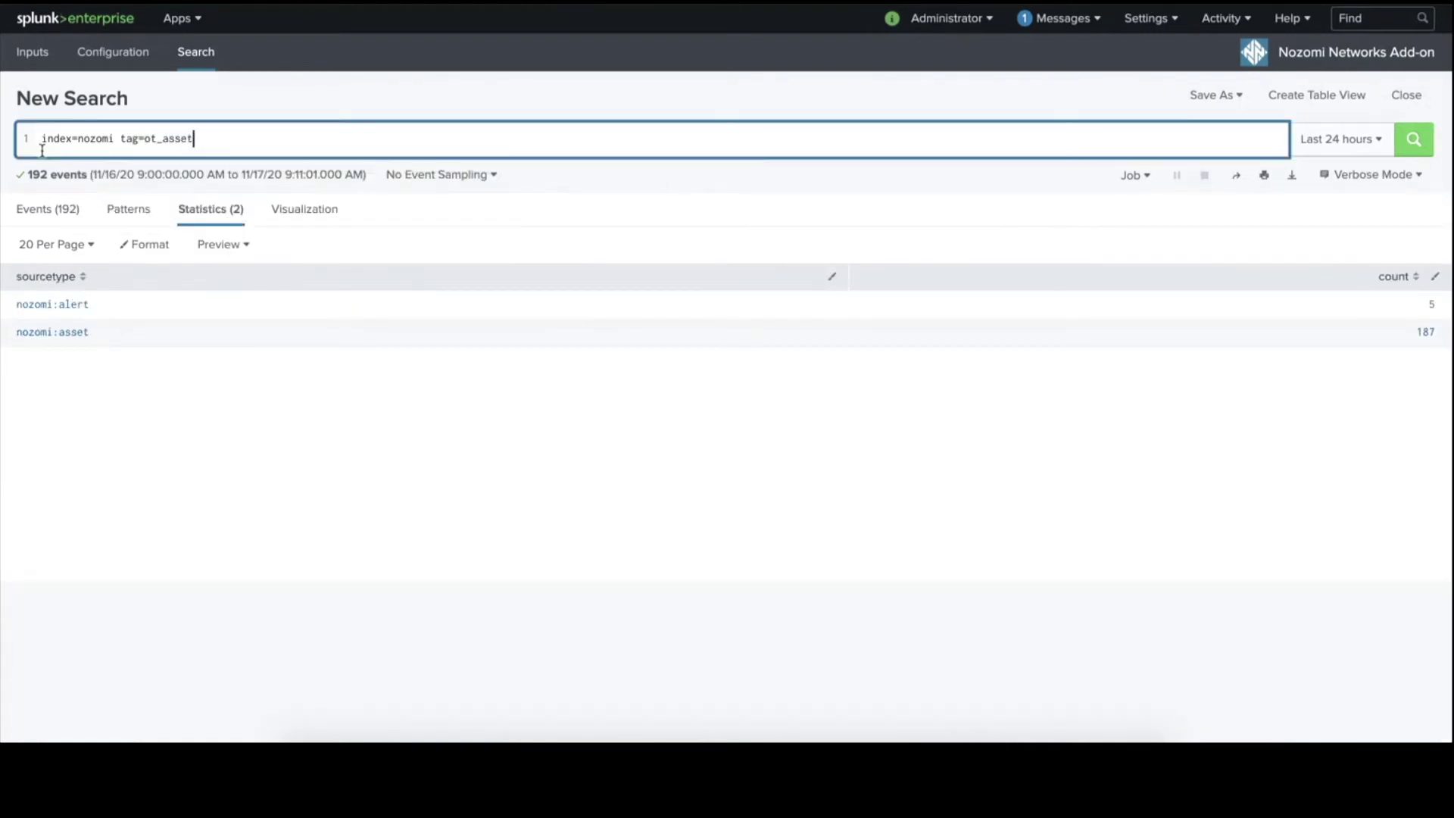
key(Return)
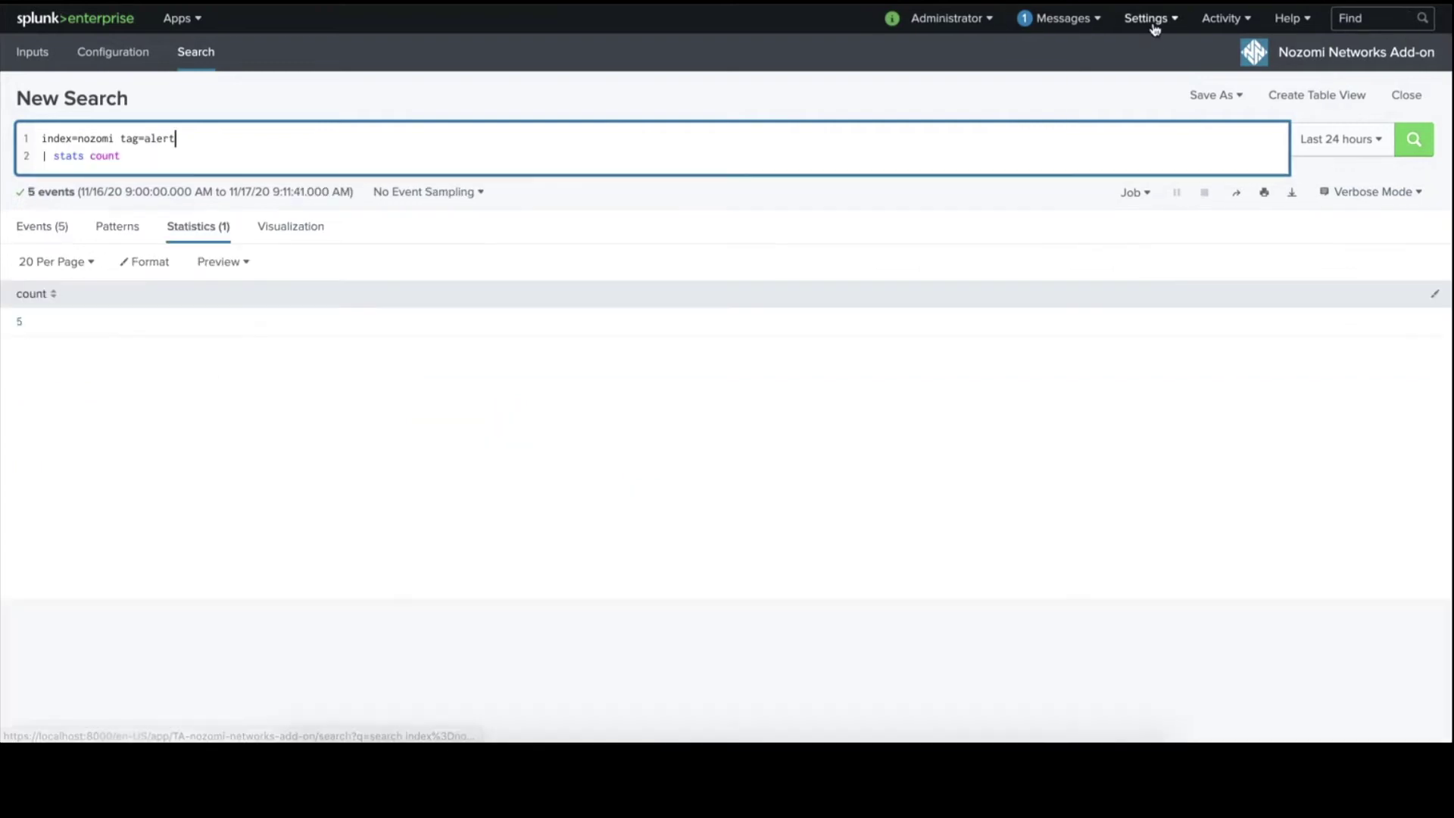
click(1148, 20)
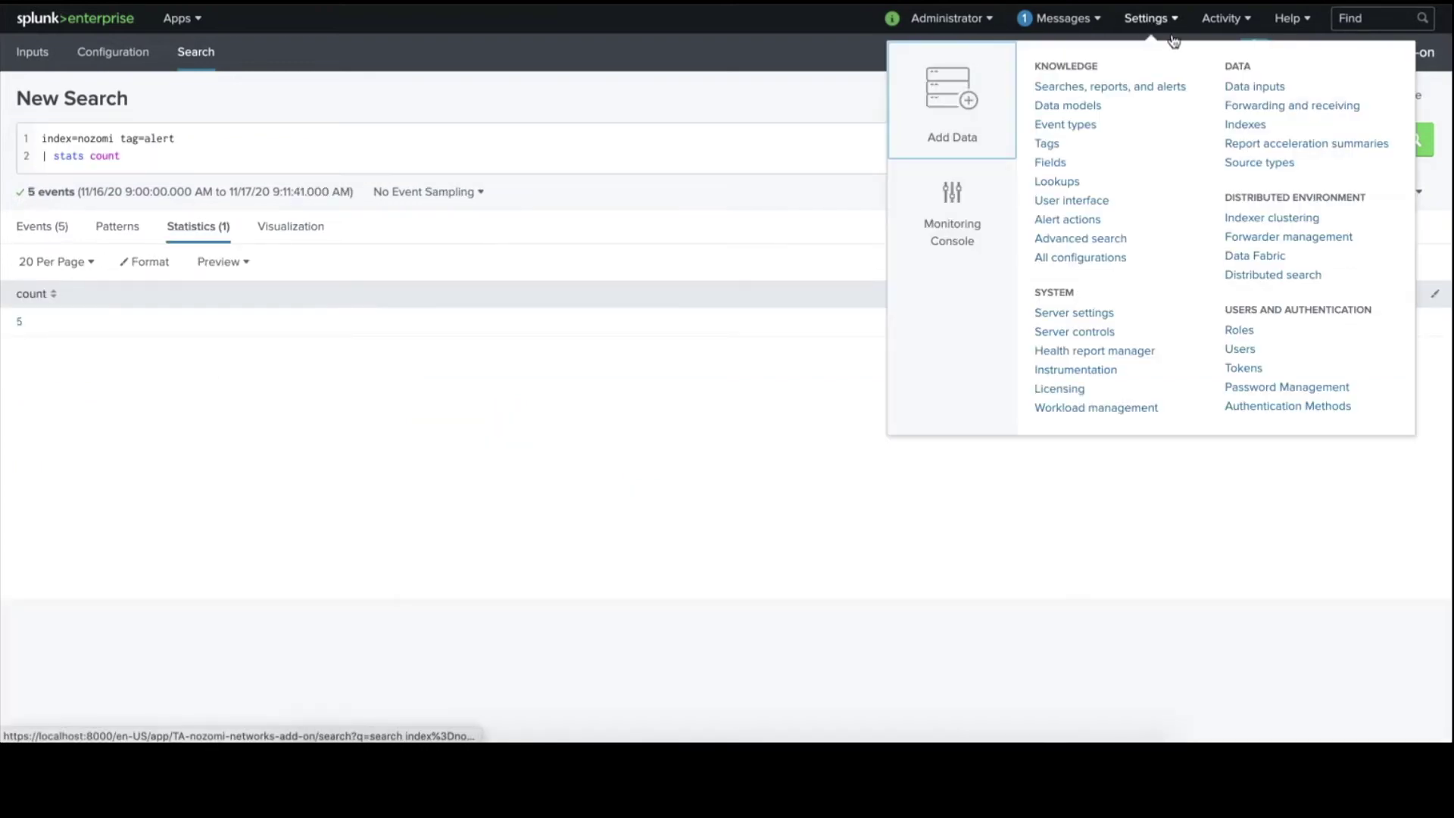
click(1060, 112)
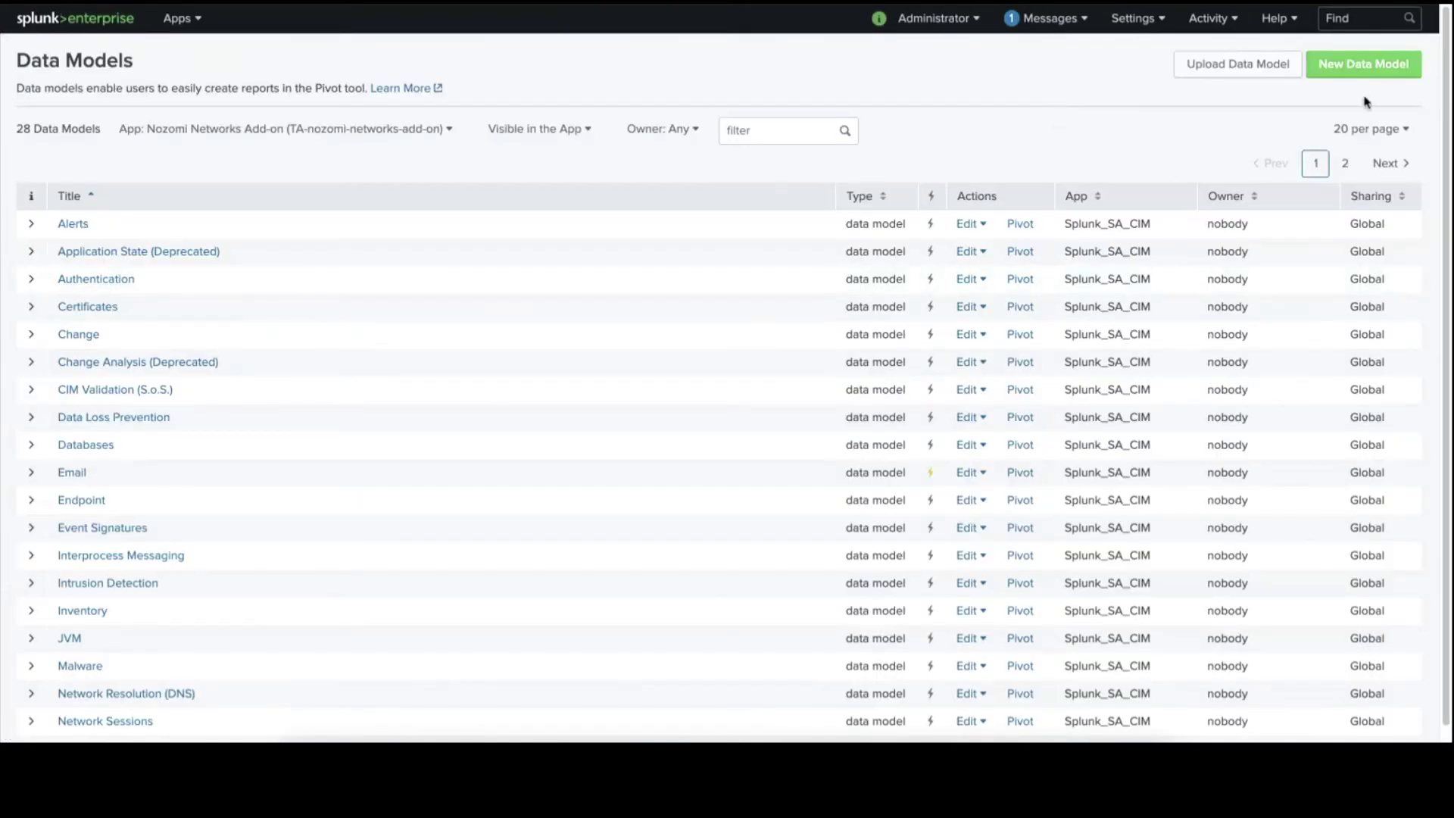
On page 2 of Data Models, enable OT Asset acceleration with a 1 Day summary range.
click(1392, 164)
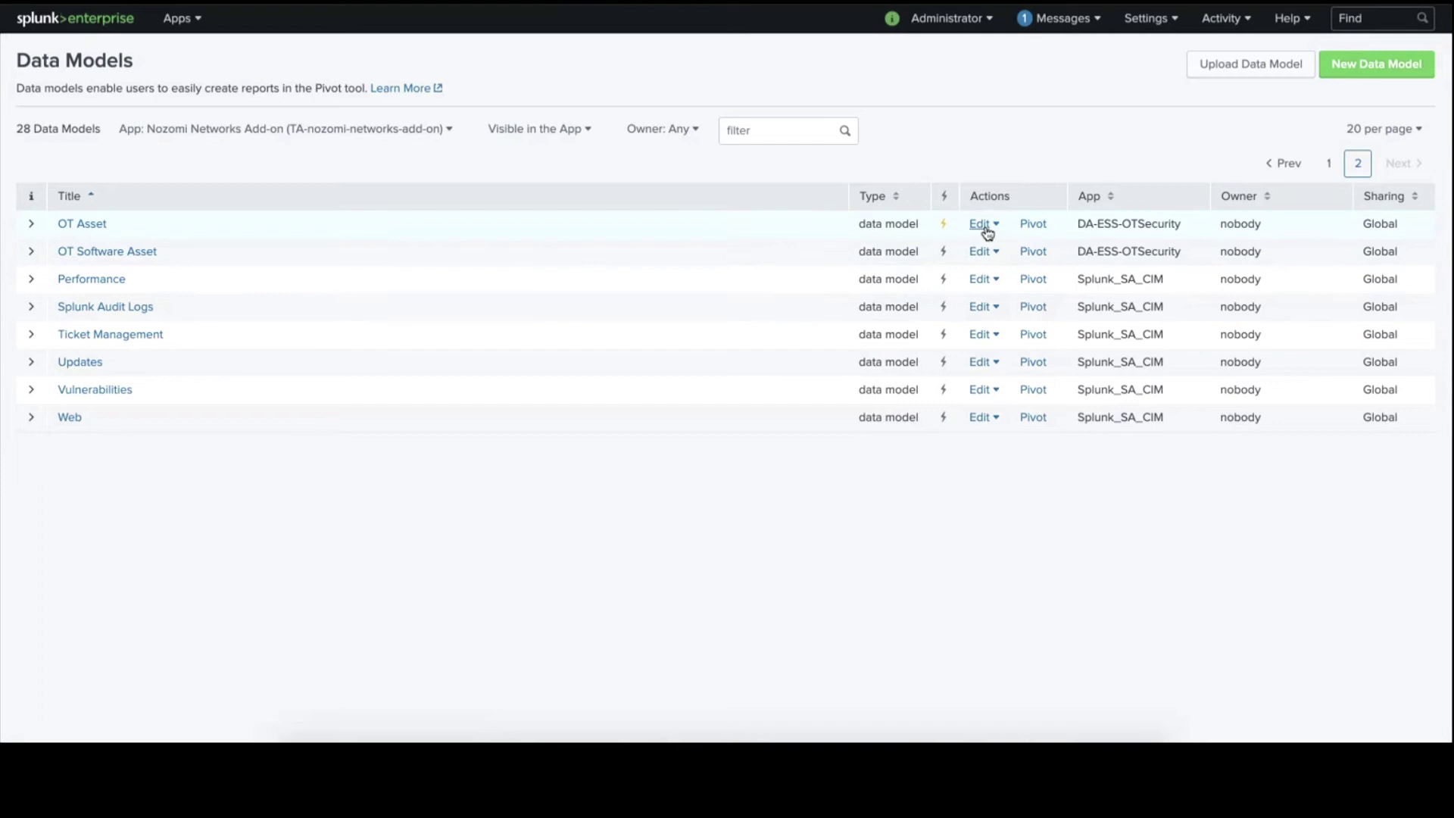
click(986, 228)
click(987, 303)
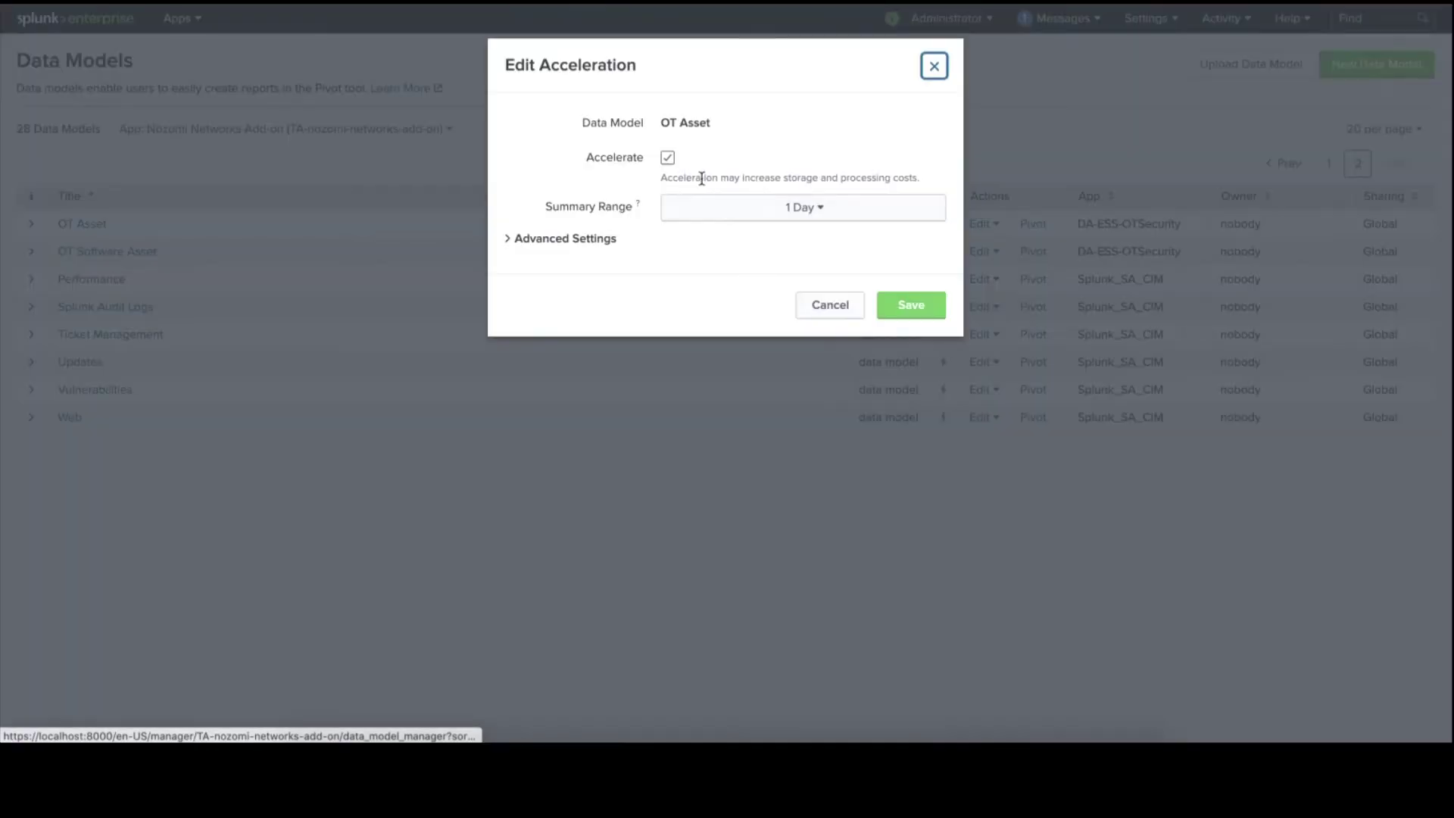
click(698, 206)
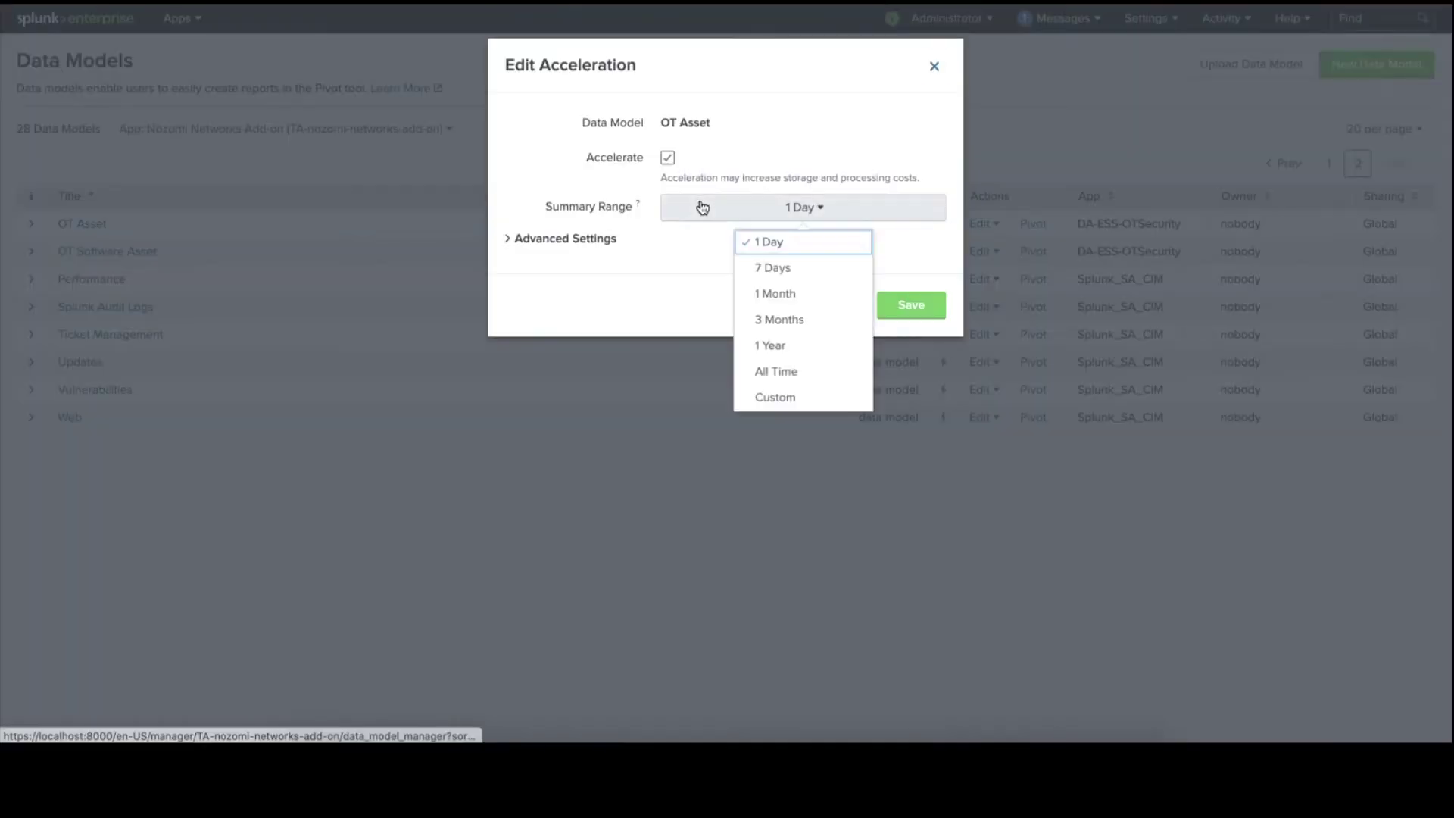
click(689, 251)
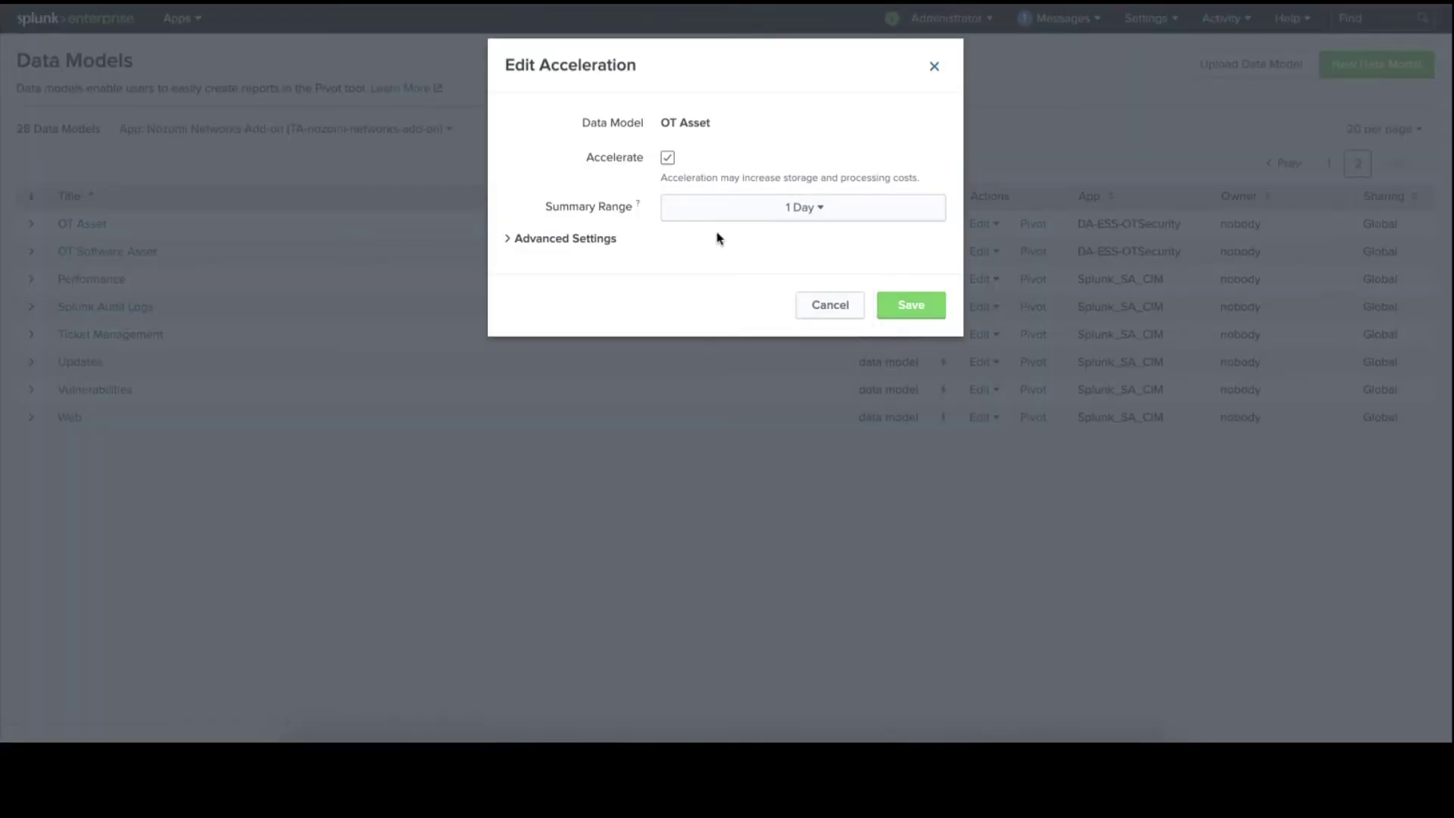
click(668, 157)
click(668, 158)
click(909, 305)
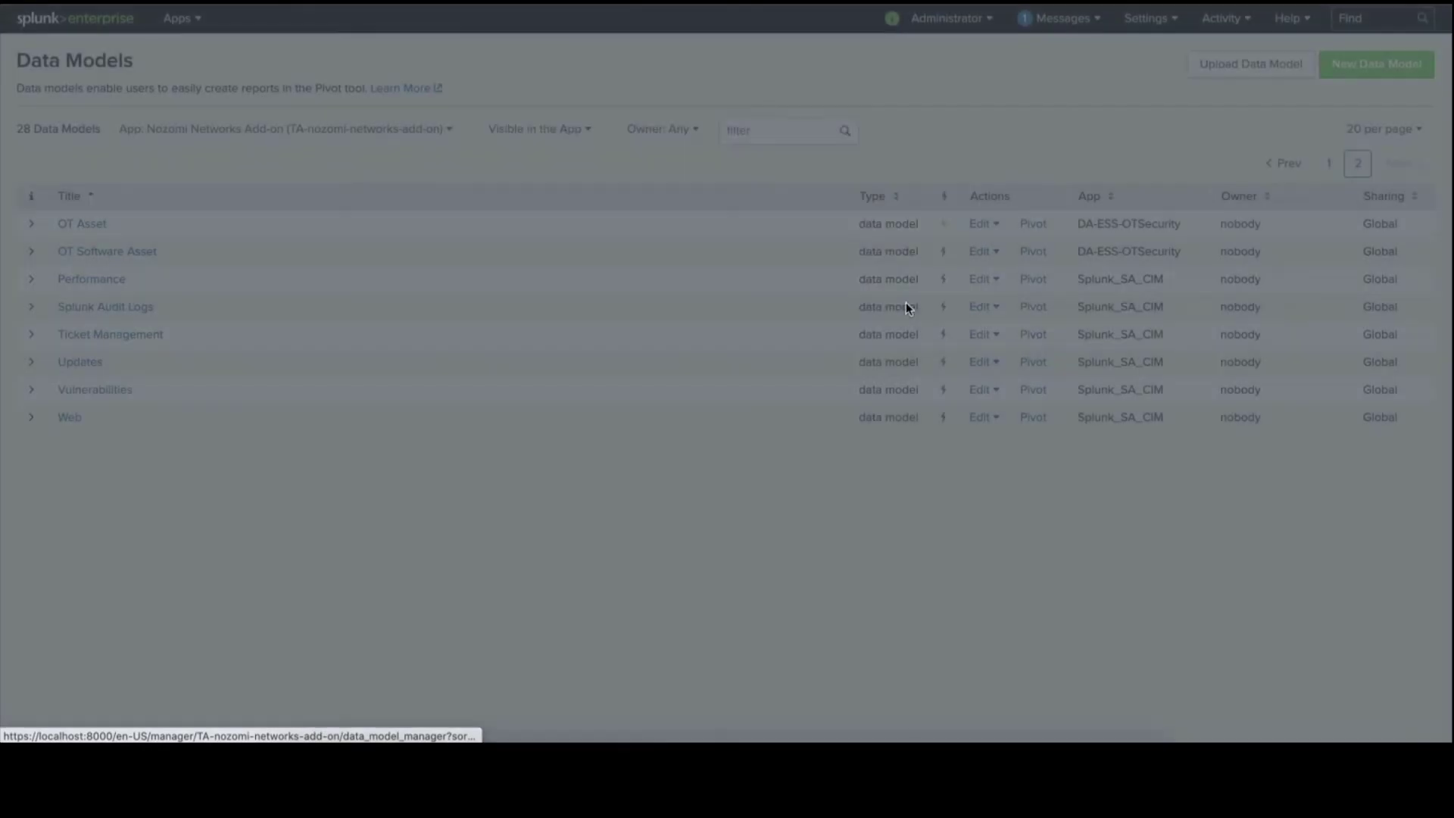
click(1033, 225)
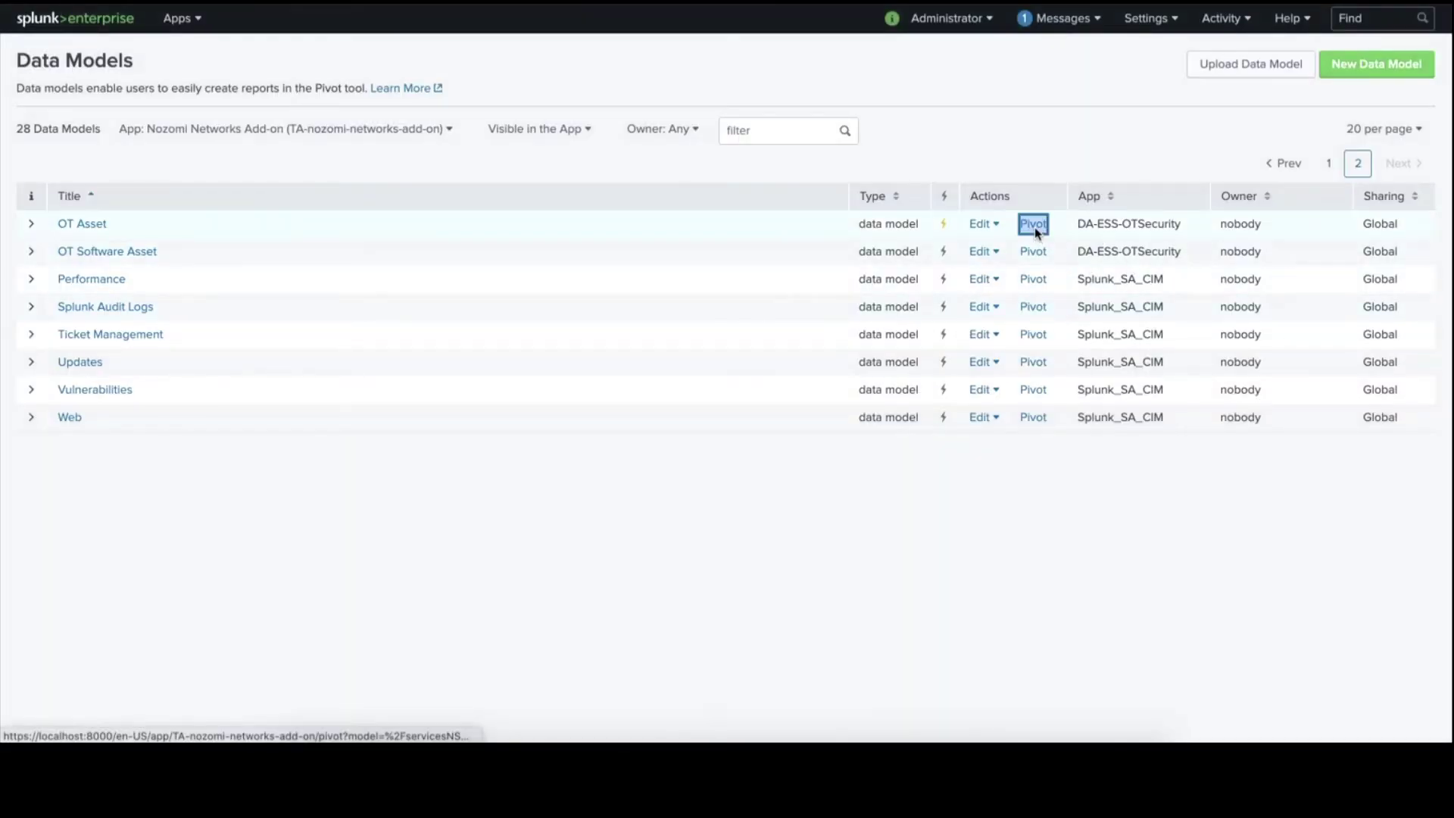
Open the OT Asset pivot in a new tab and pivot on the ot_asset dataset.
right_click(1034, 227)
click(1057, 234)
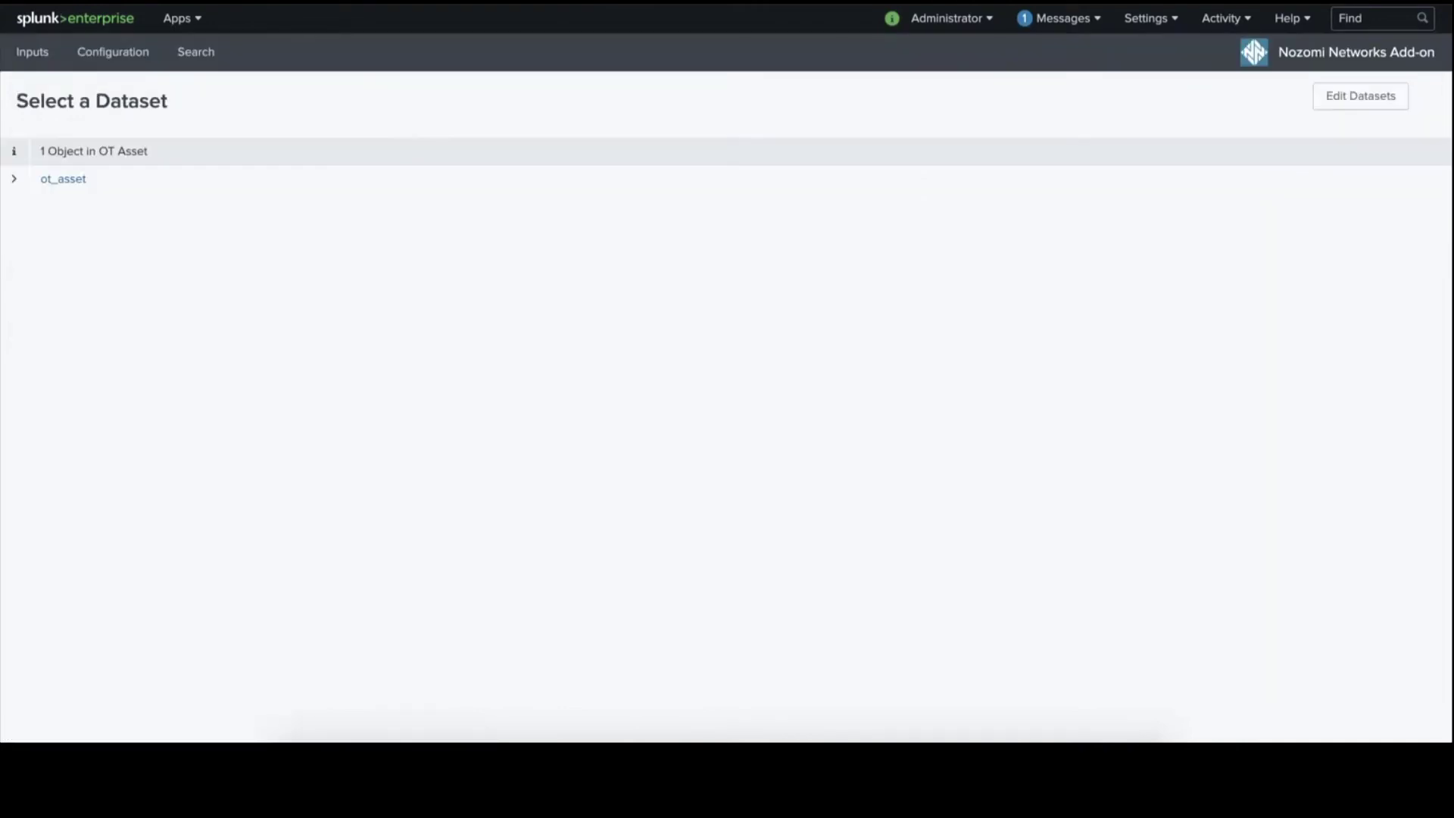
click(74, 180)
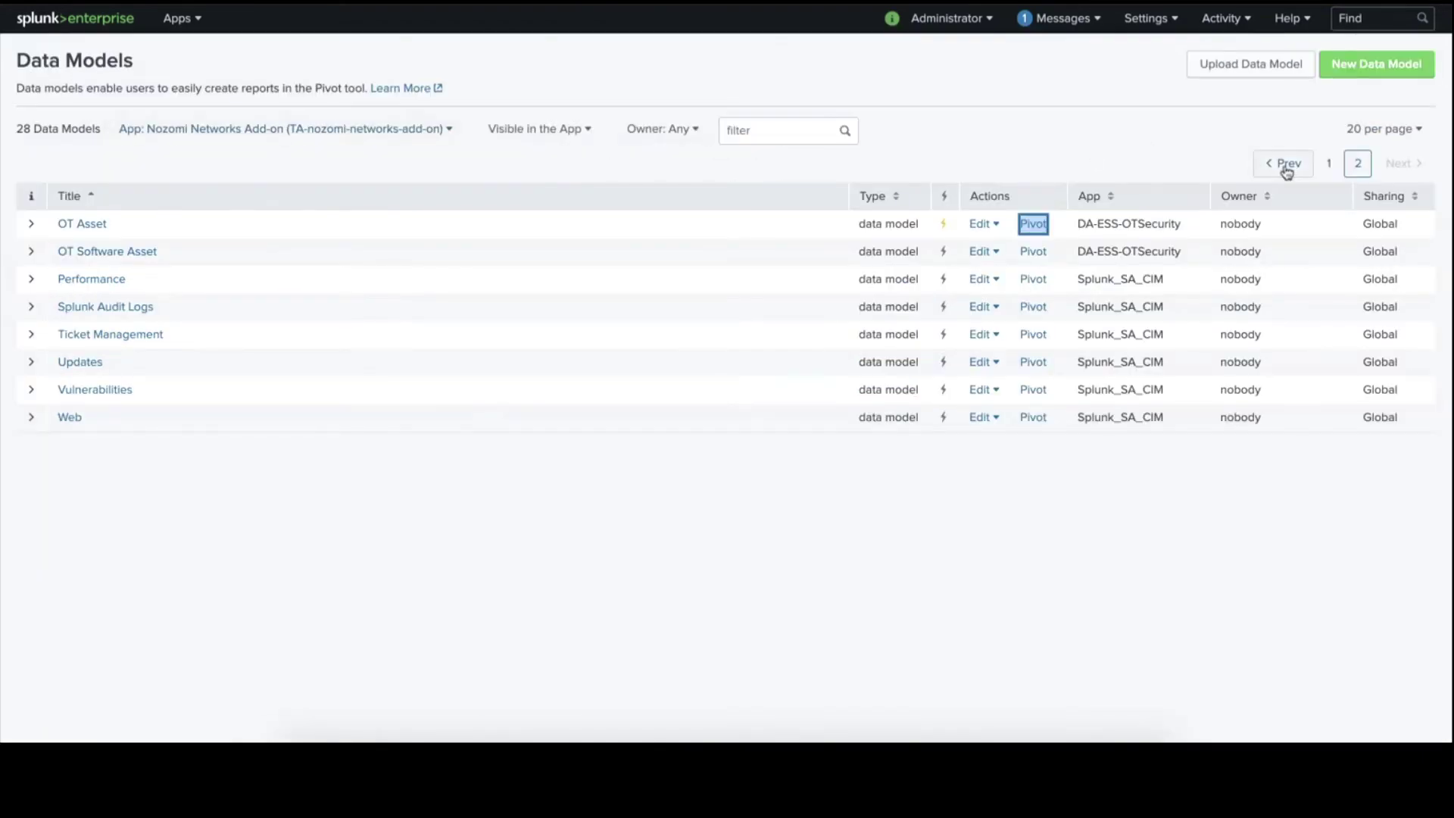
Accelerate the Alerts data model with a 1 Year summary range and open its pivot.
click(1284, 163)
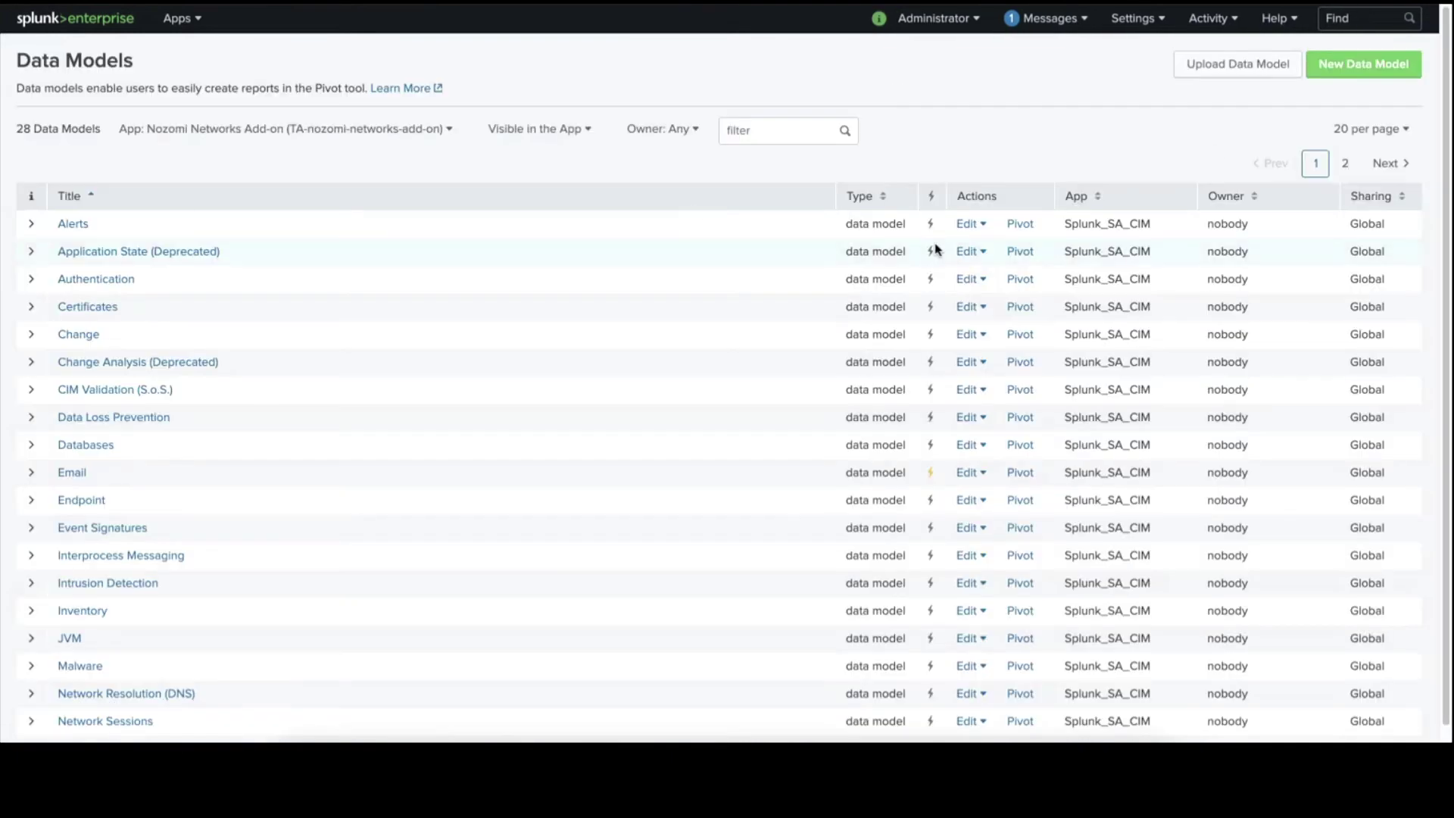
click(975, 226)
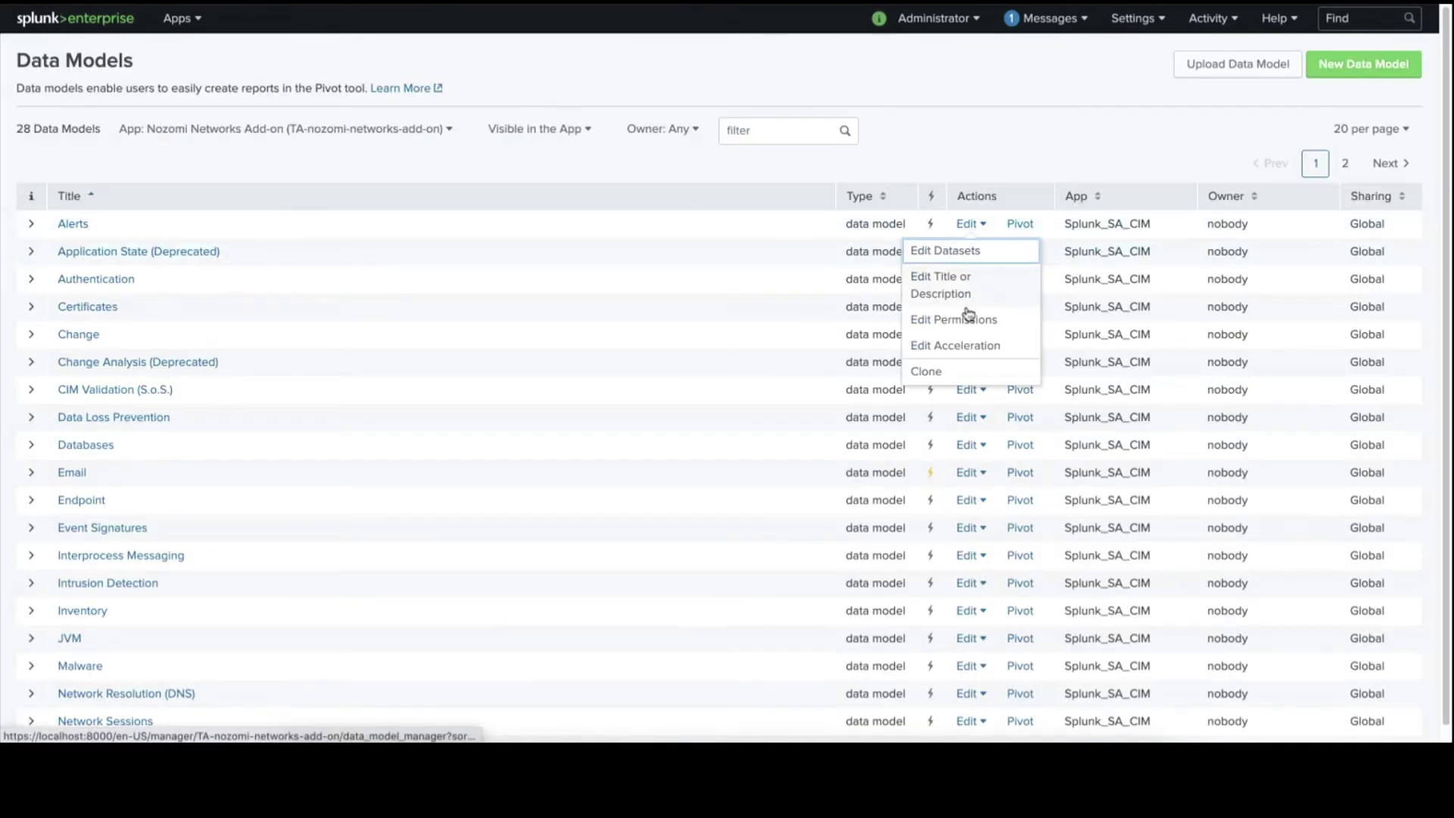
click(969, 346)
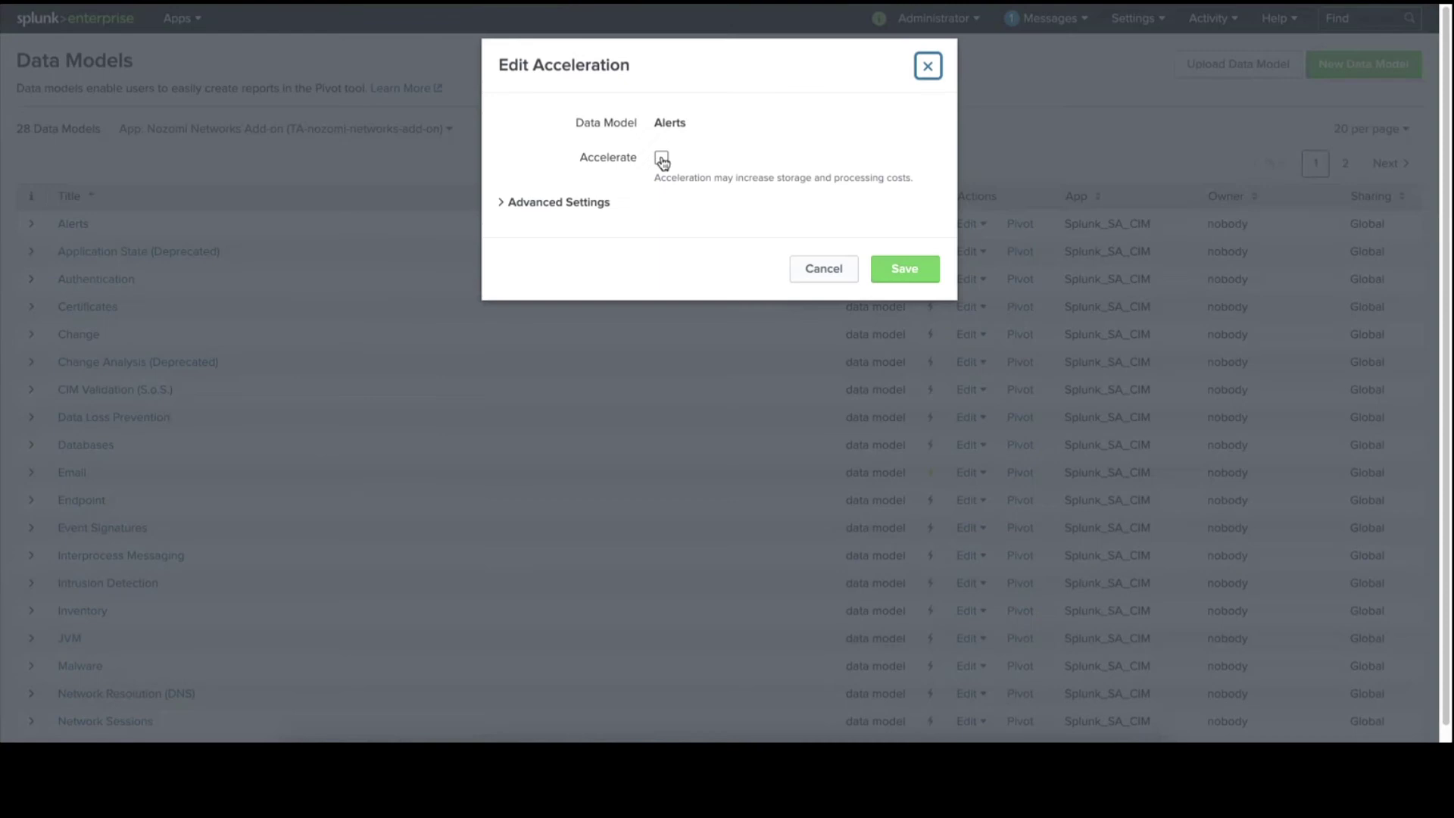
click(661, 157)
click(712, 214)
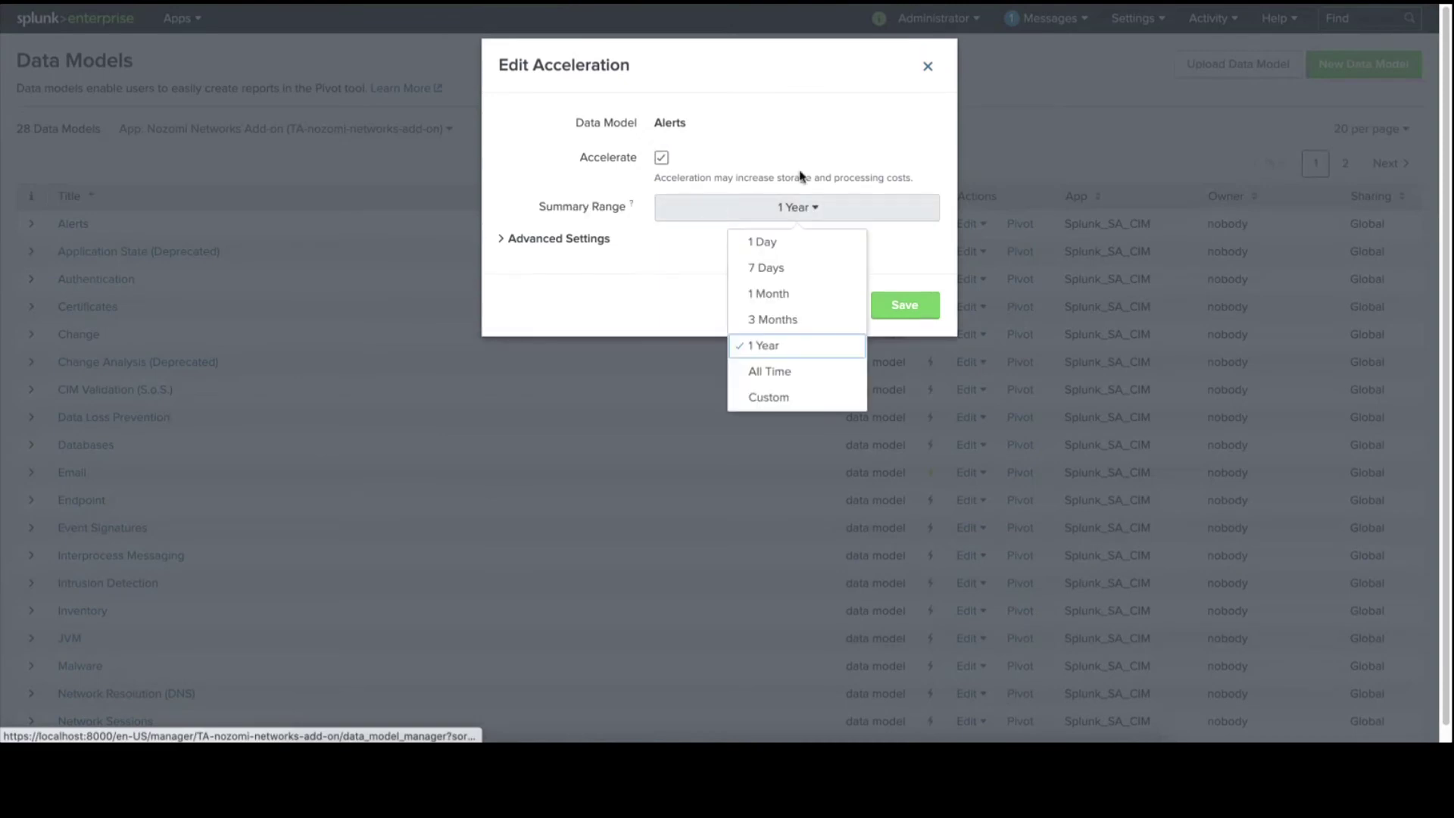
click(822, 123)
click(911, 305)
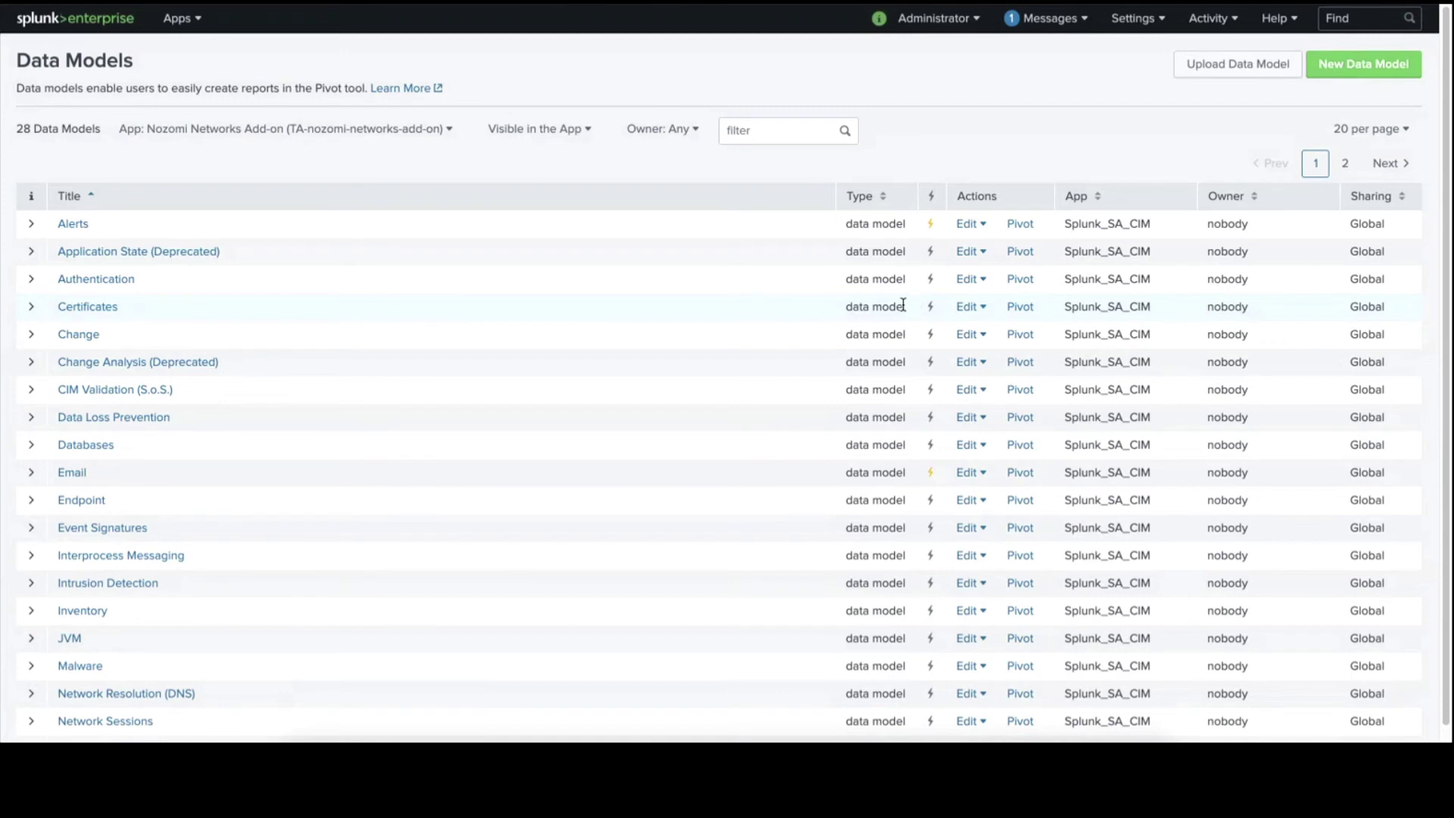
click(1020, 225)
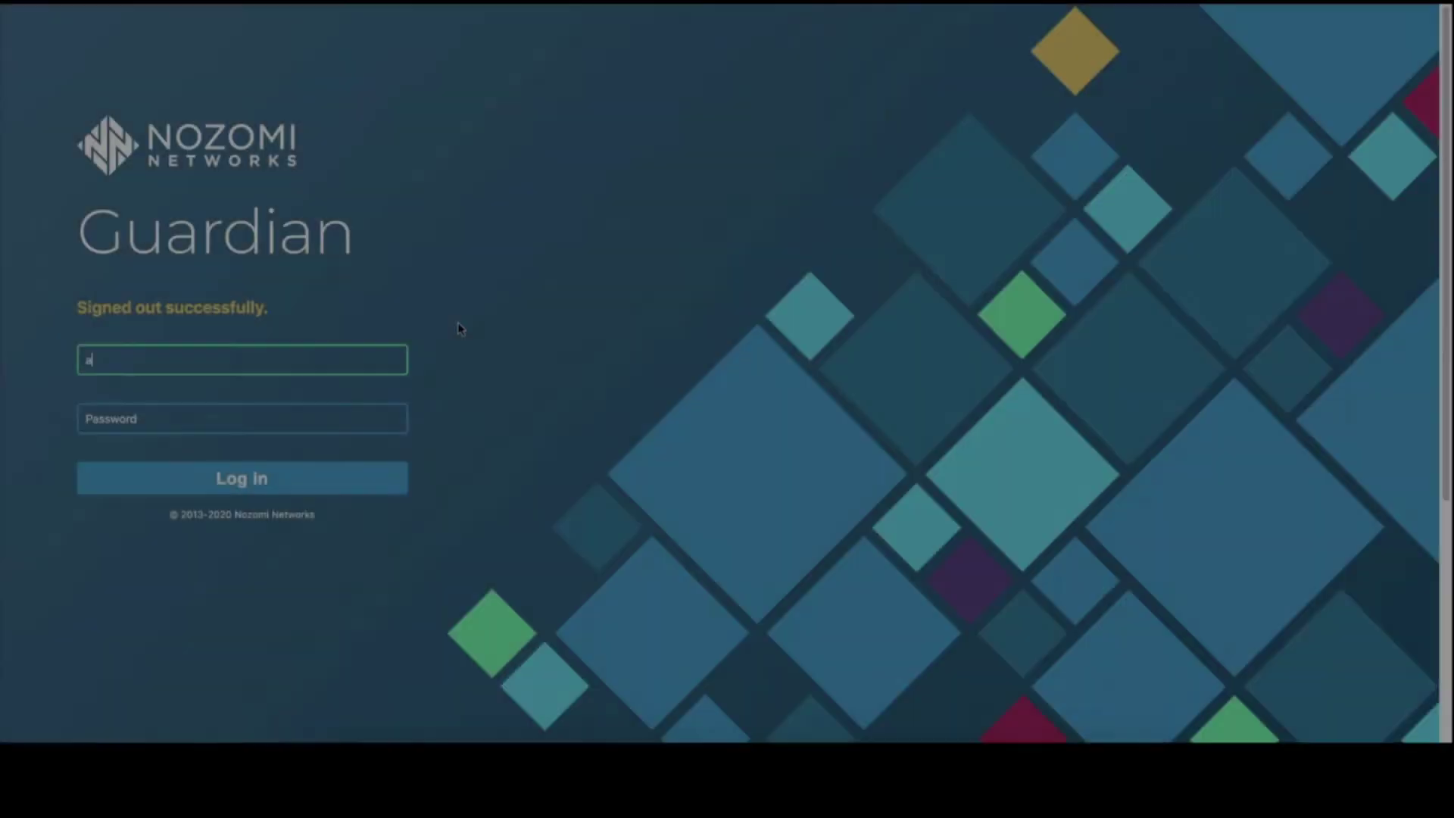
Enter the Guardian username and password on the sign-in page.
text(dmin)
key(Tab)
text(pa)
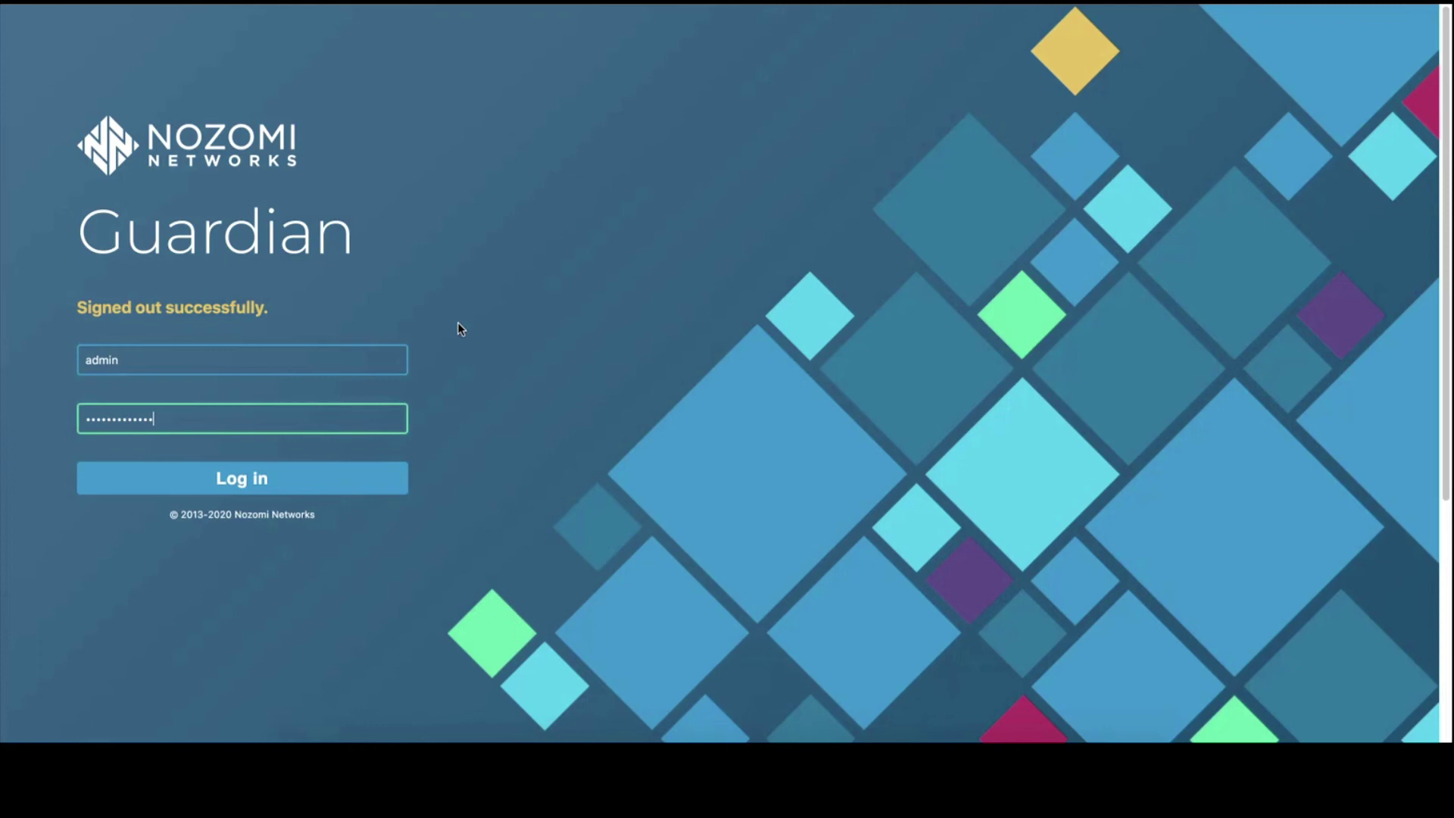
Sign into Guardian and select destination IP 172.16.0.253 in the packet rule alert.
key(Return)
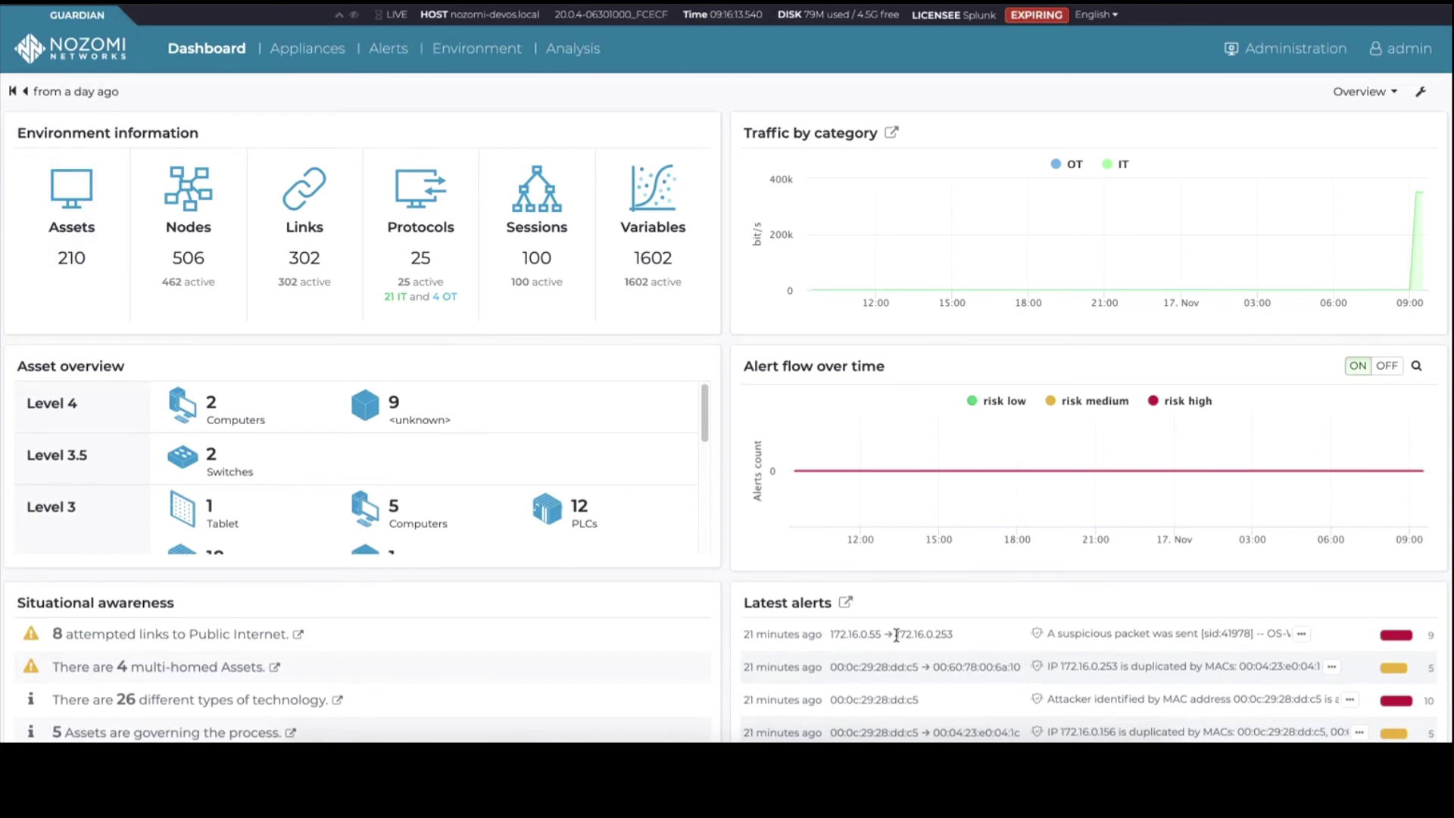
click(380, 52)
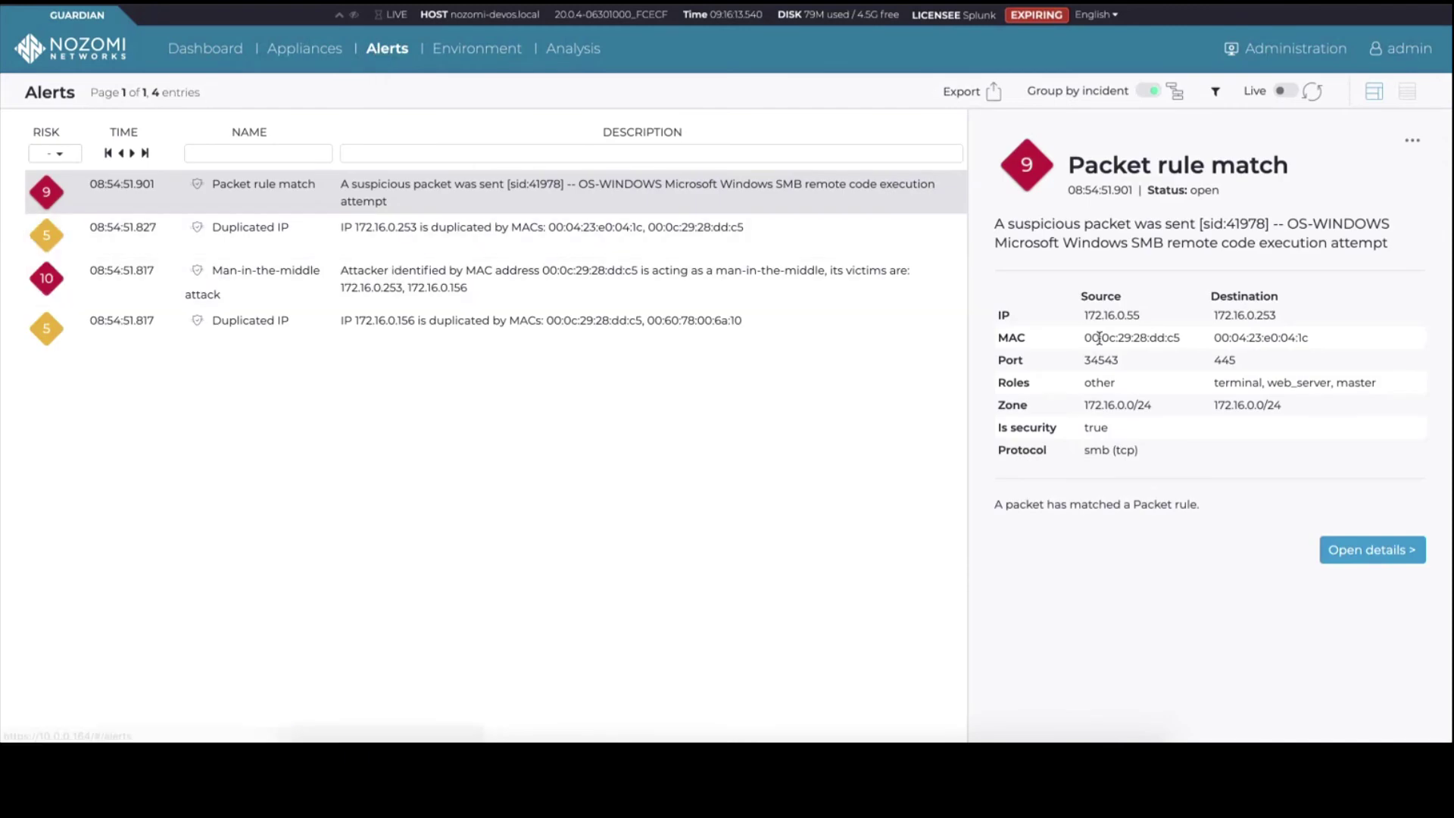
drag(1285, 325, 1215, 319)
key(ctrl+c)
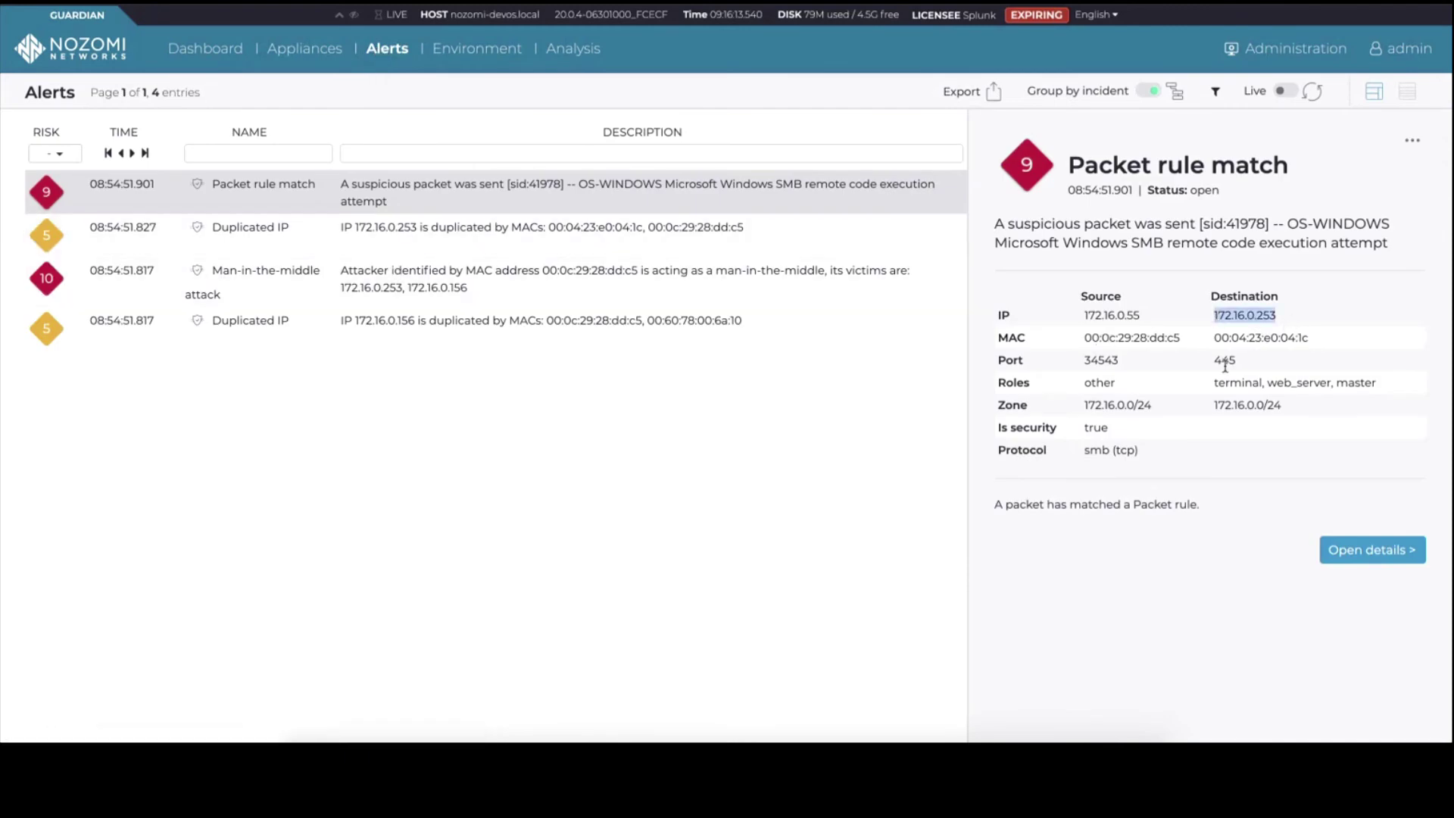
click(216, 51)
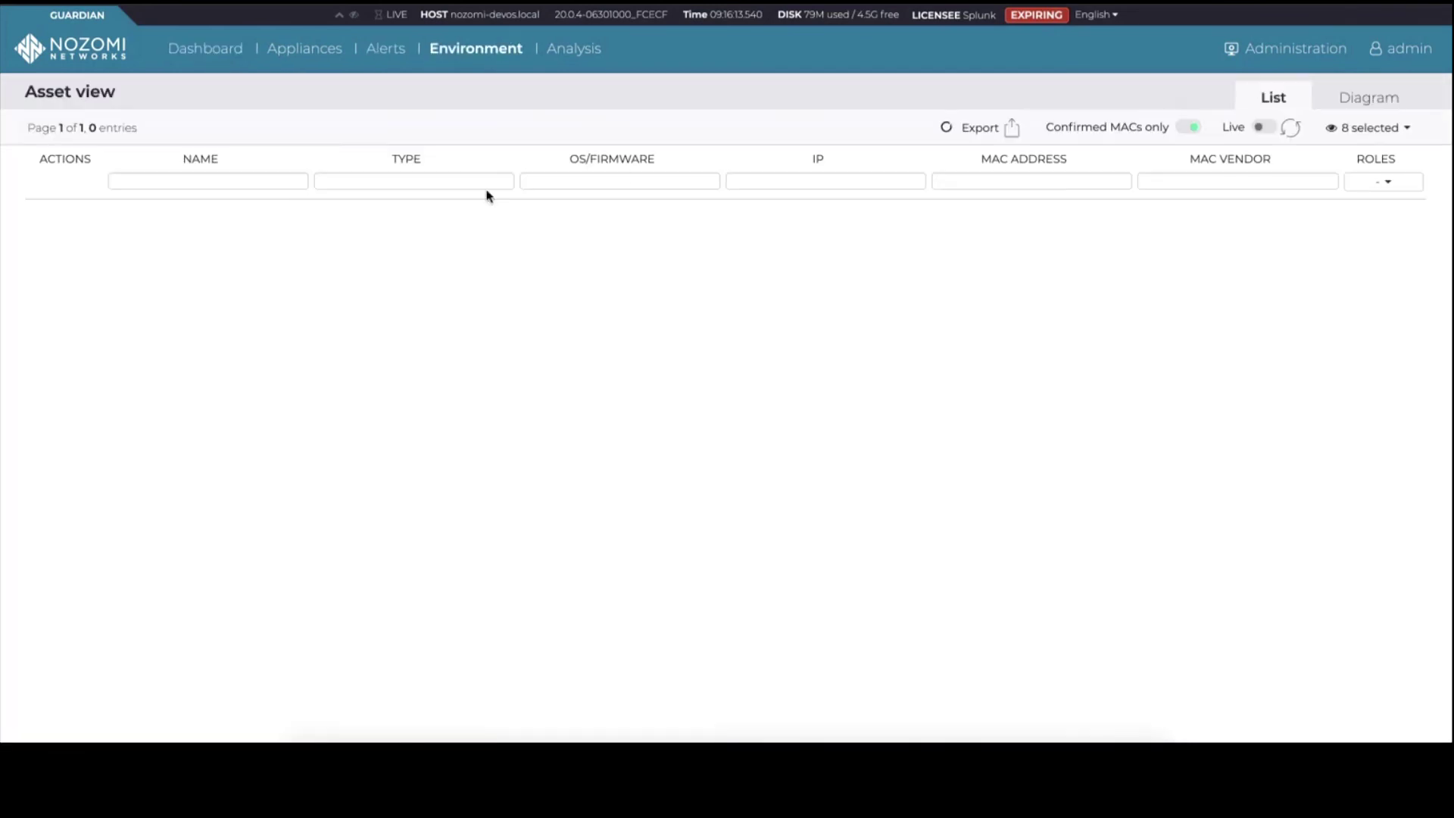
Filter the Guardian asset list by IP 172.16.0.253 and open that asset's details.
click(907, 182)
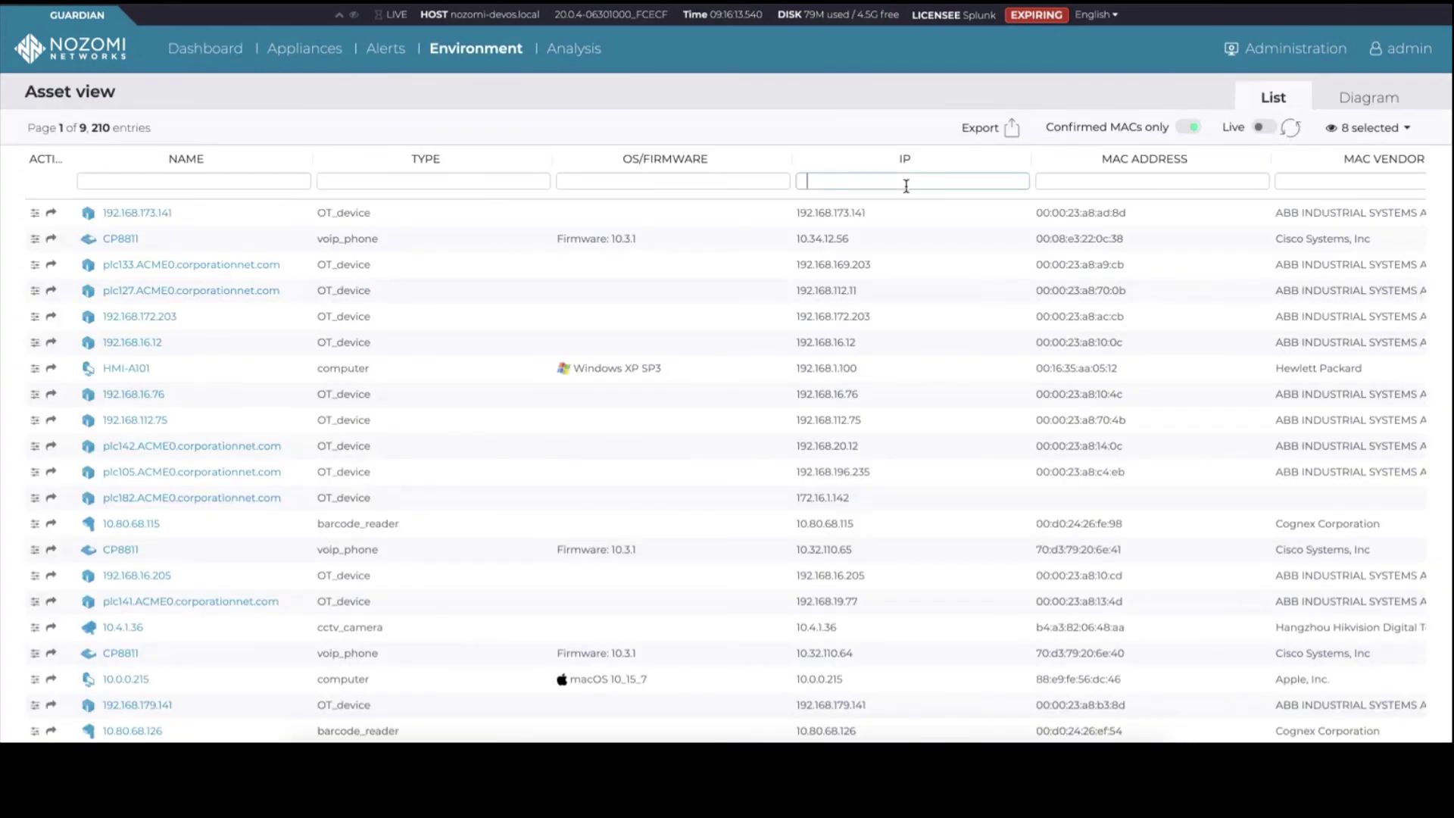
key(ctrl+v)
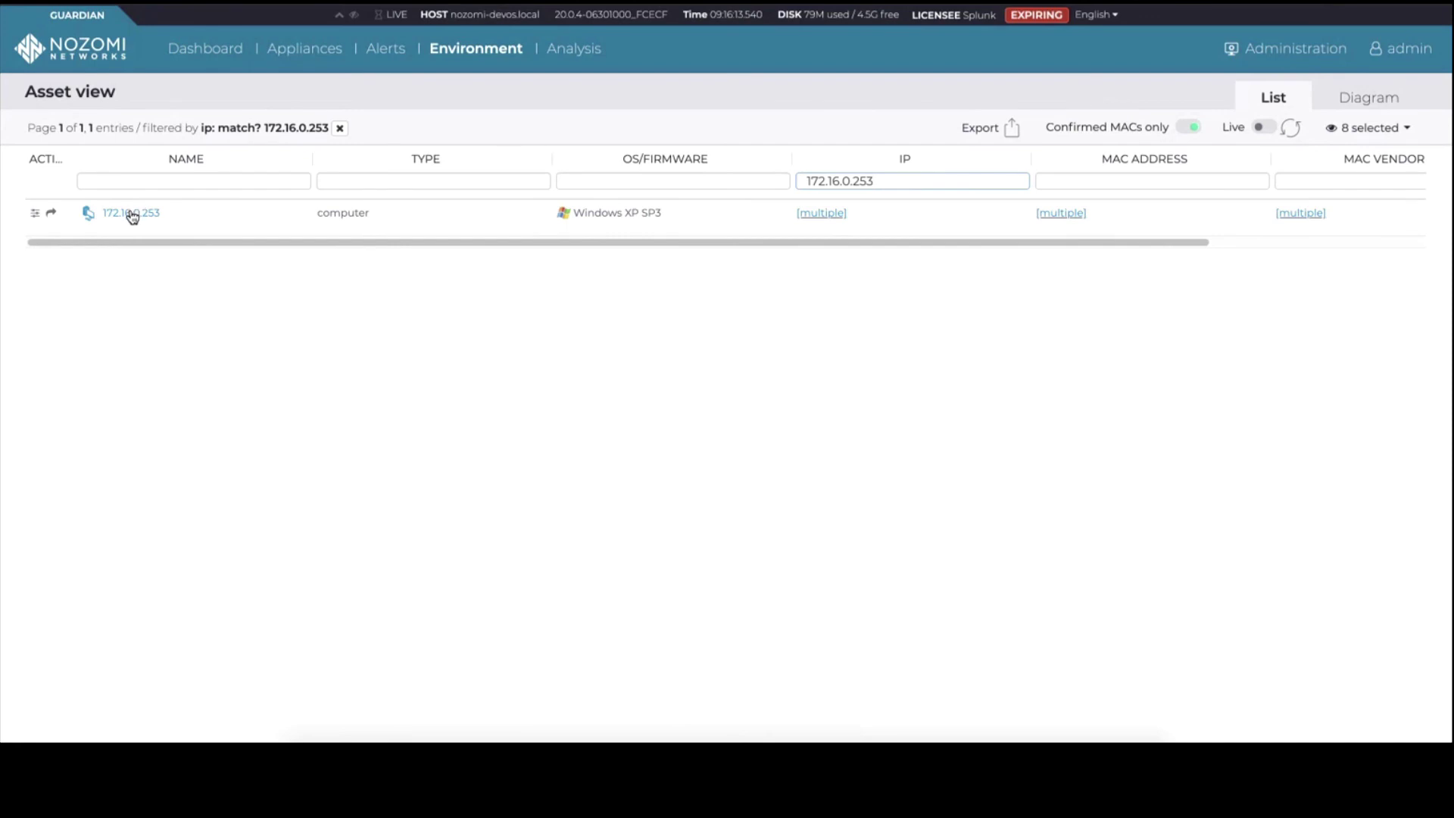
click(134, 214)
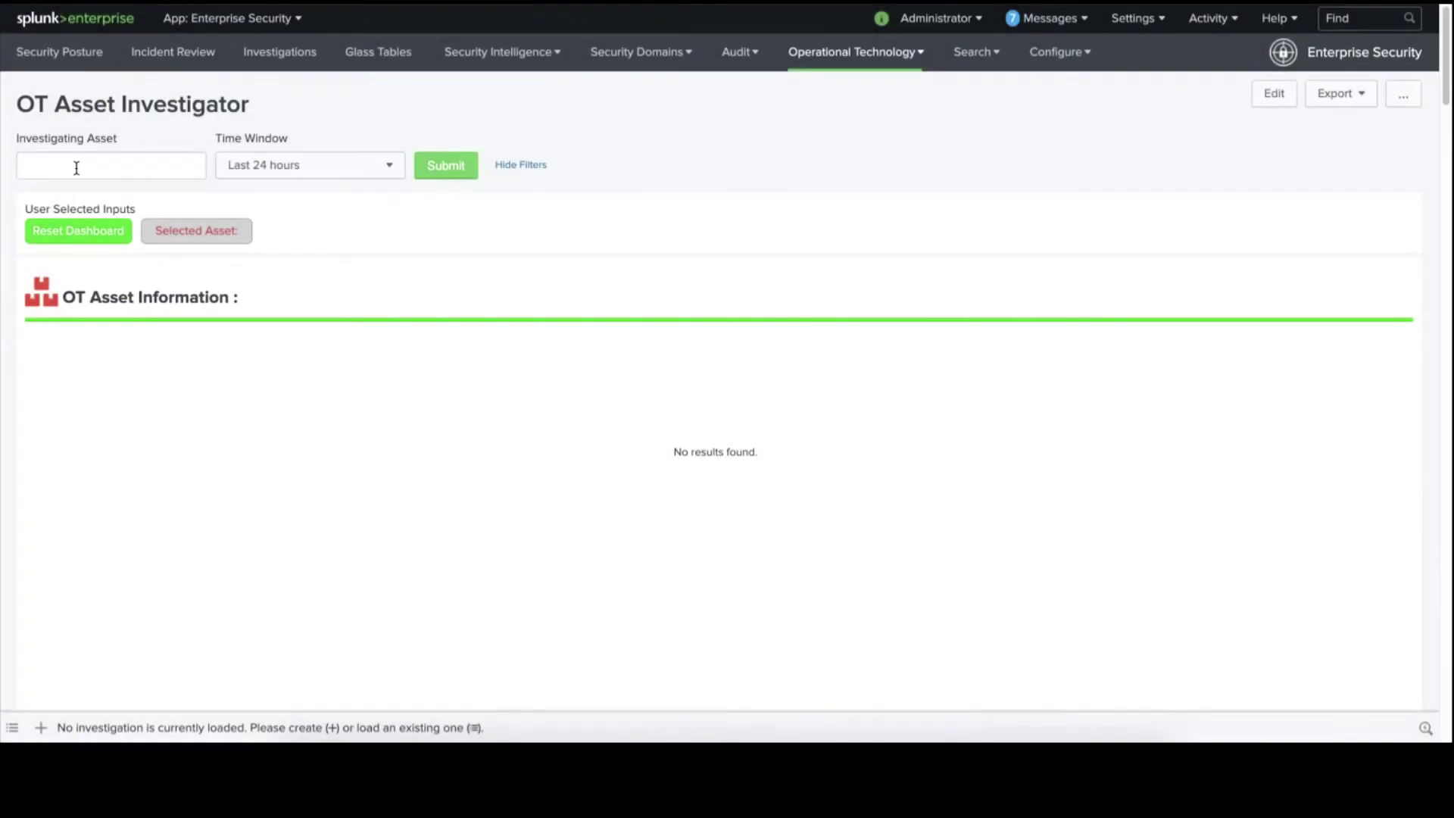
Investigate asset 172.16.0.253, noting its 172.16.0.0/24 zone and behavioral indicator panels.
click(74, 166)
key(ctrl+v)
click(445, 165)
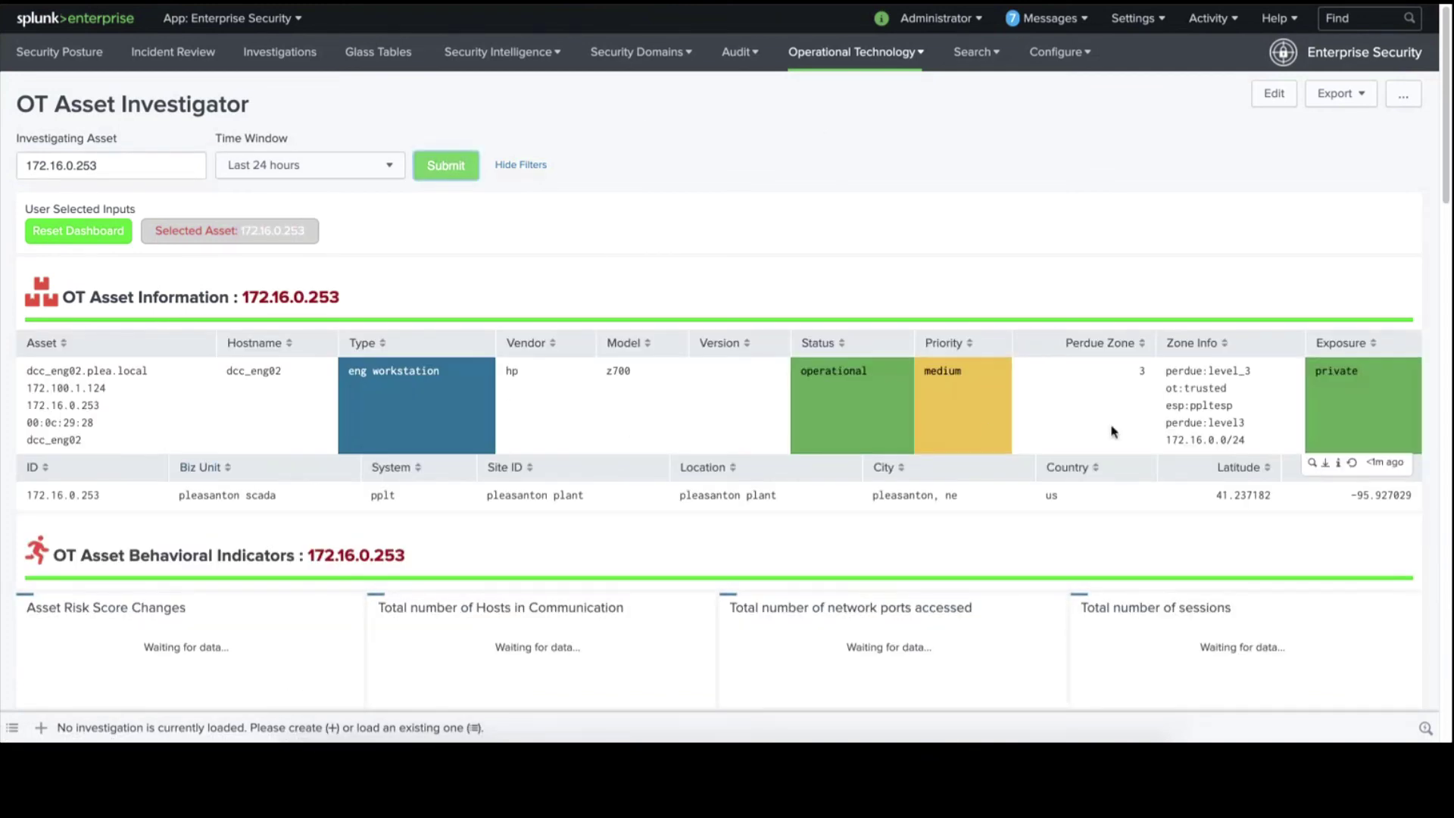
drag(1246, 440, 1172, 443)
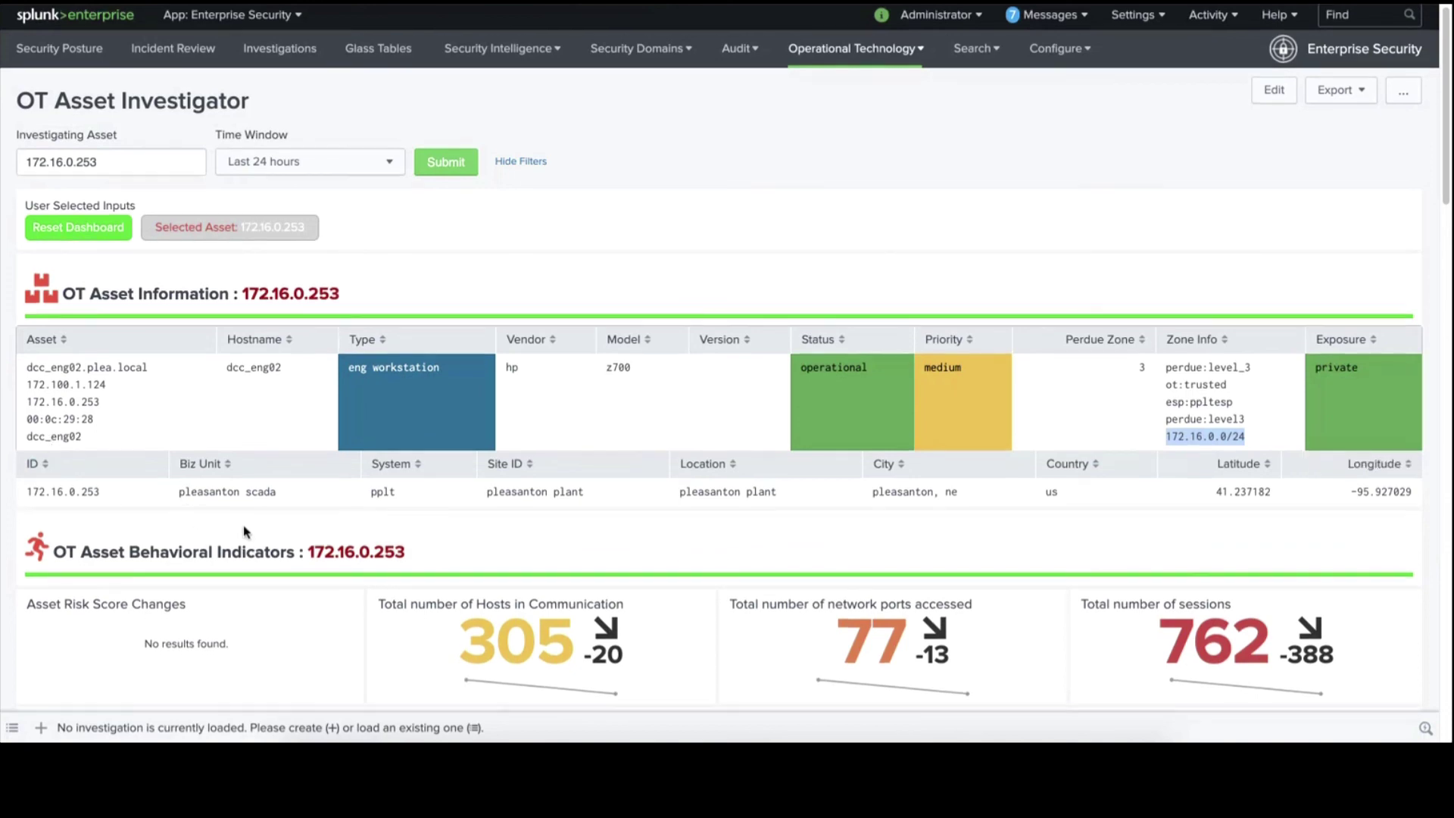
scroll(243, 530, down, 3)
scroll(1175, 422, down, 3)
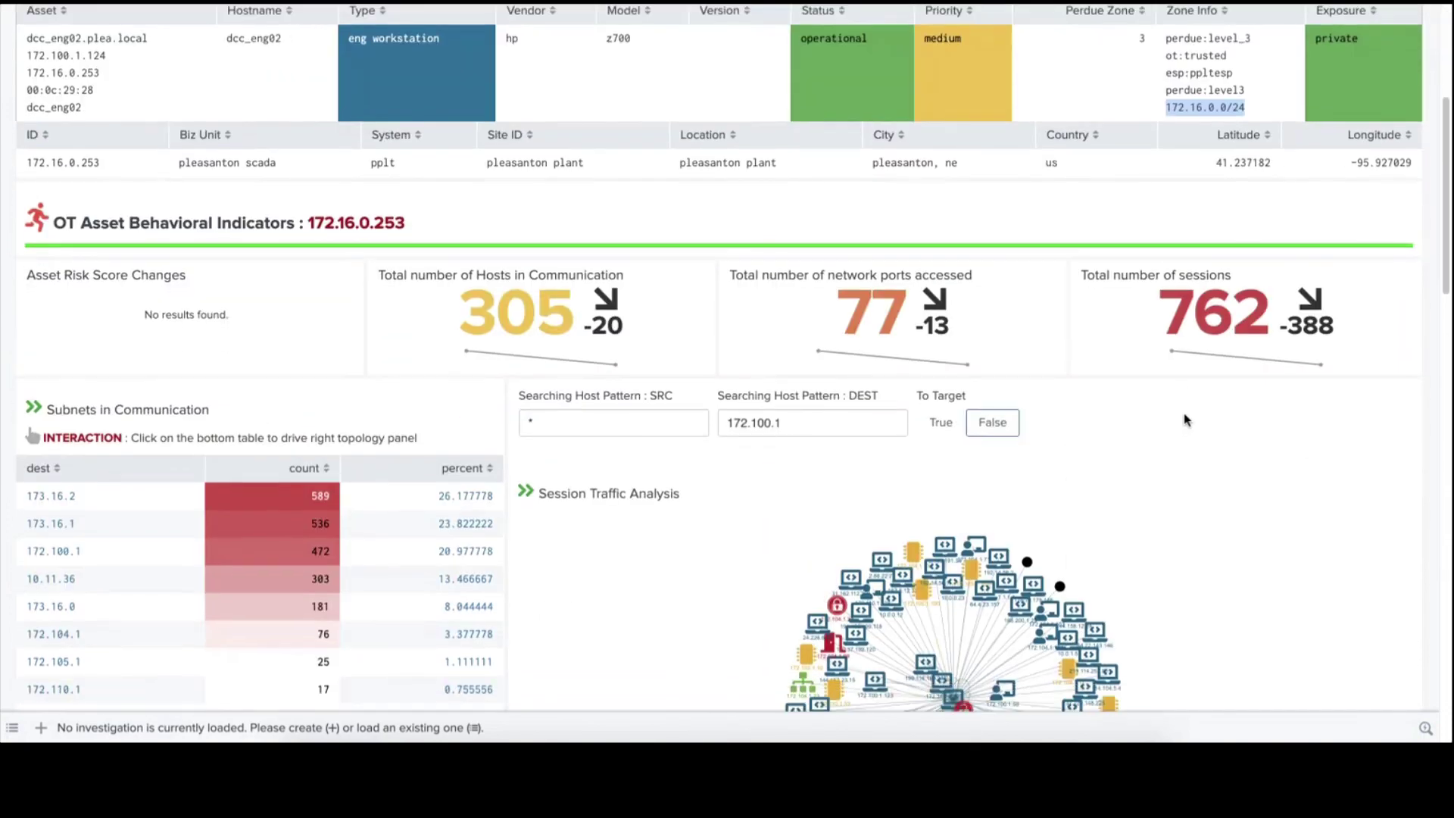